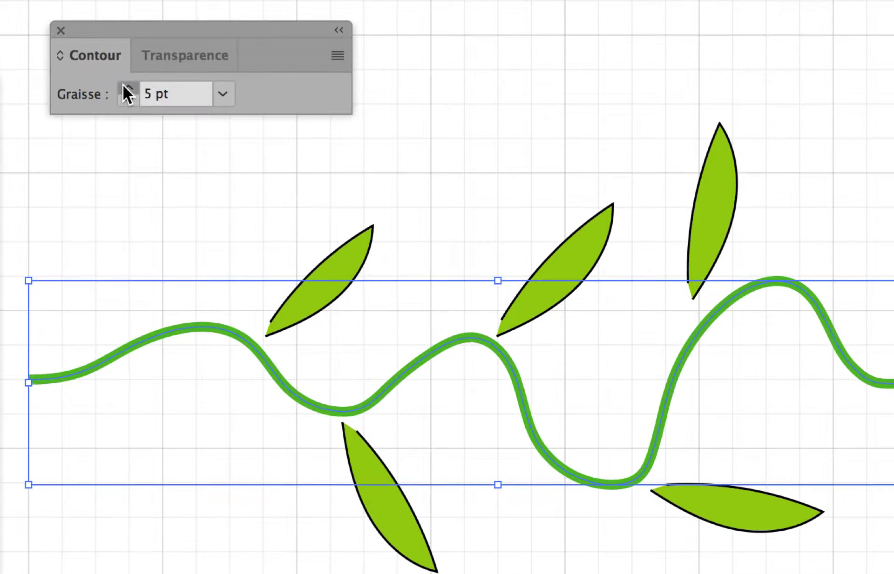
Step: Set the stroke weight of the wavy green stem to 8 pt
click(123, 86)
click(123, 86)
click(123, 85)
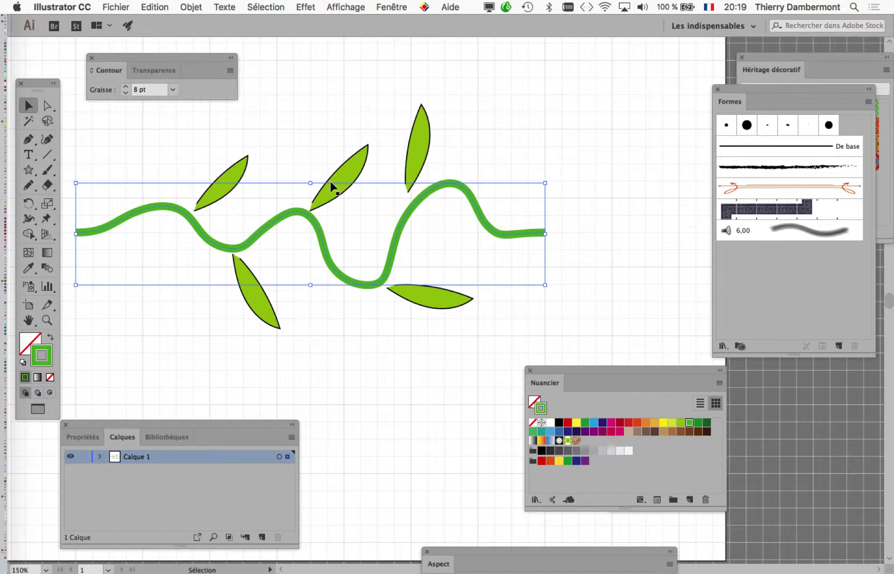
Step: Create a pattern brush (Forme de motif) from the whole stem and leaves, keeping the Découpage automatique outer corner tile and default options
drag(84, 182, 575, 353)
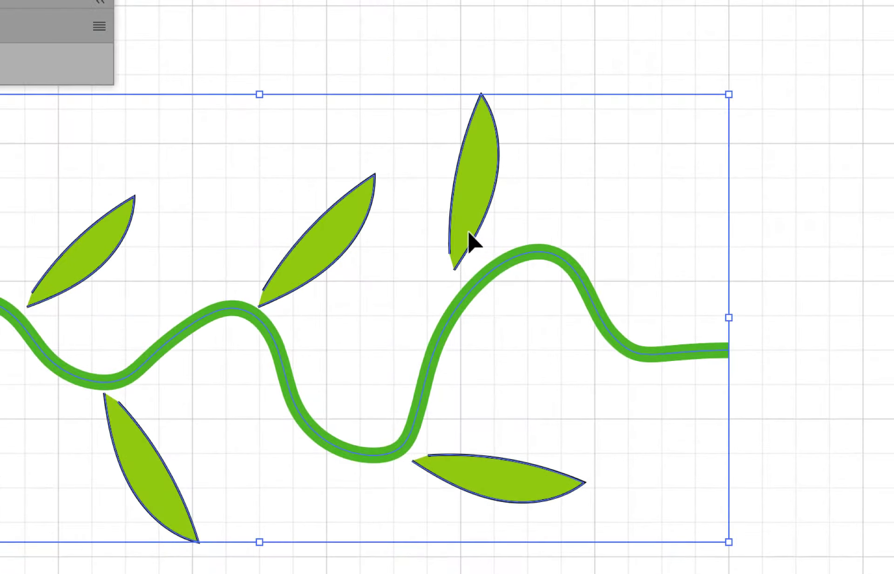
mouse_move(468, 230)
mouse_down()
mouse_move(697, 303)
mouse_move(733, 298)
mouse_move(774, 11)
mouse_move(796, 51)
mouse_up()
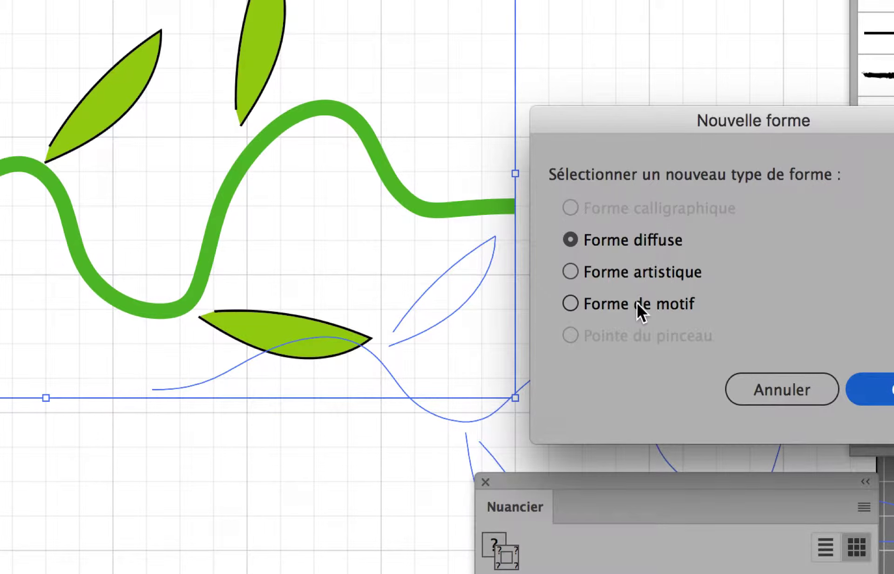
click(636, 303)
click(893, 390)
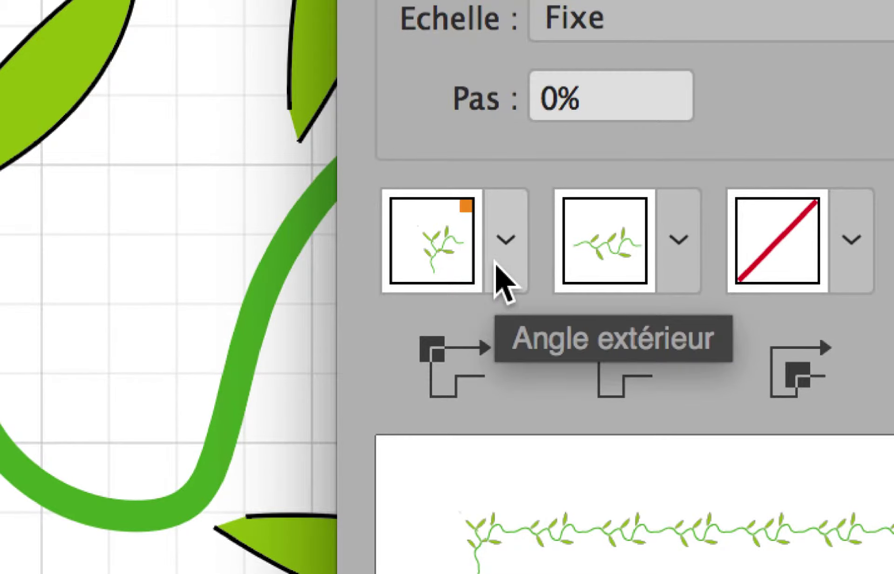
click(496, 267)
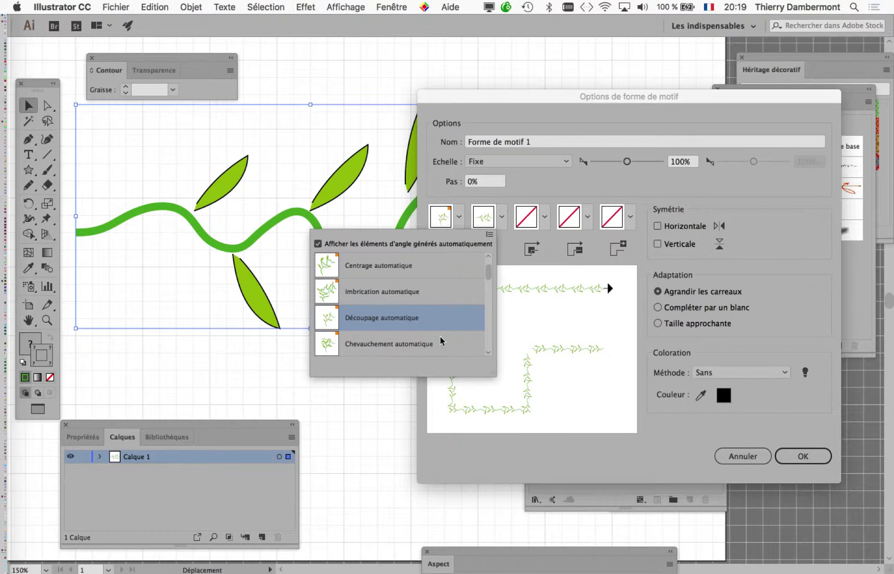
click(665, 454)
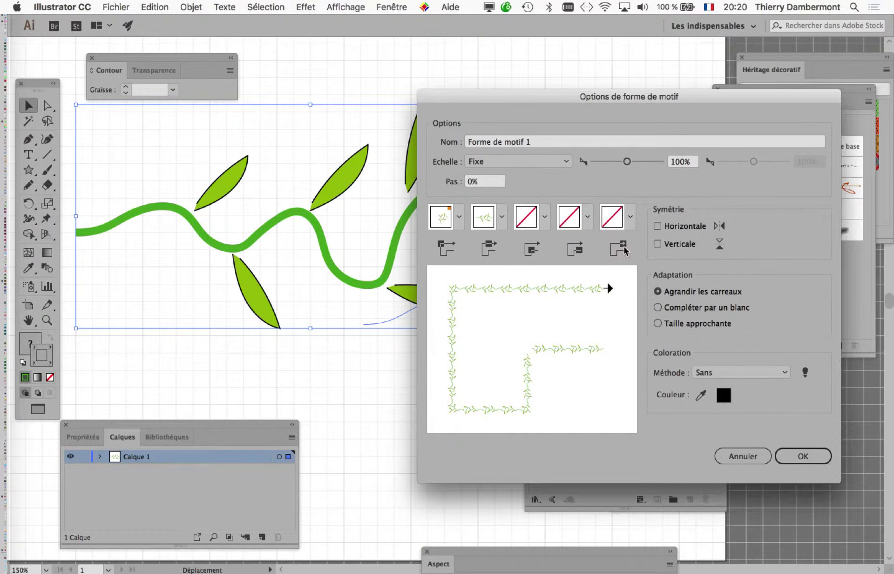
click(788, 459)
Step: Paint a long freehand test stroke with the new vine pattern brush across and beyond the artboard, and undo it
key(super+minus)
key(super+minus)
drag(392, 359, 334, 270)
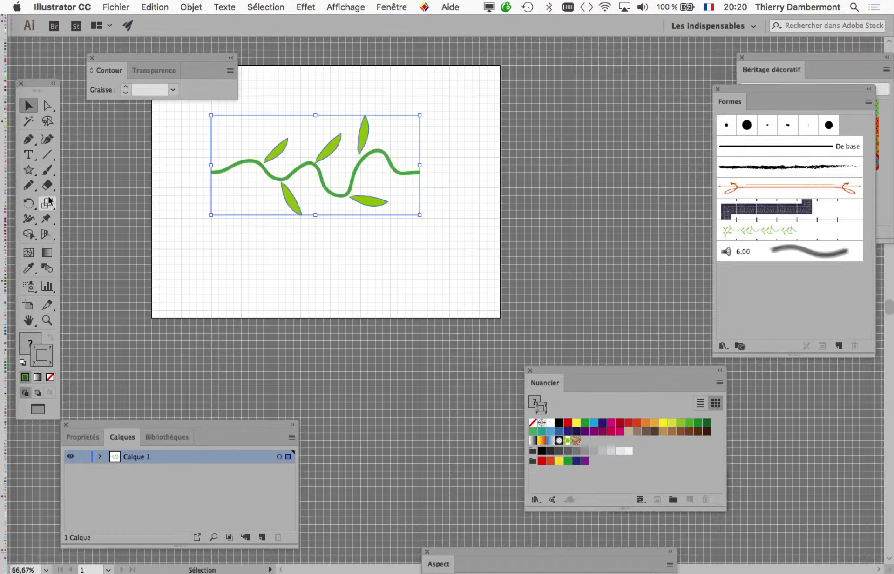
click(47, 170)
mouse_move(188, 246)
mouse_down()
mouse_move(446, 252)
mouse_move(576, 213)
mouse_move(640, 93)
mouse_up()
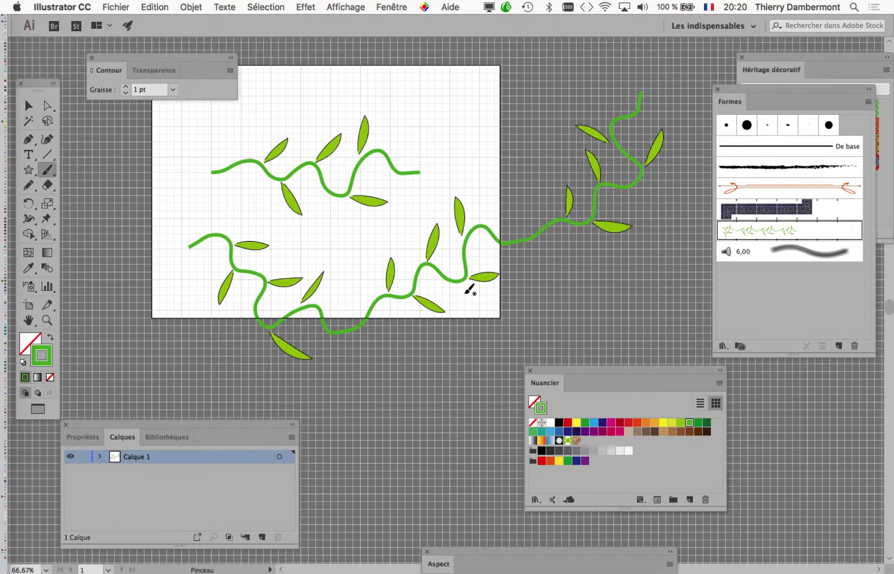
click(356, 6)
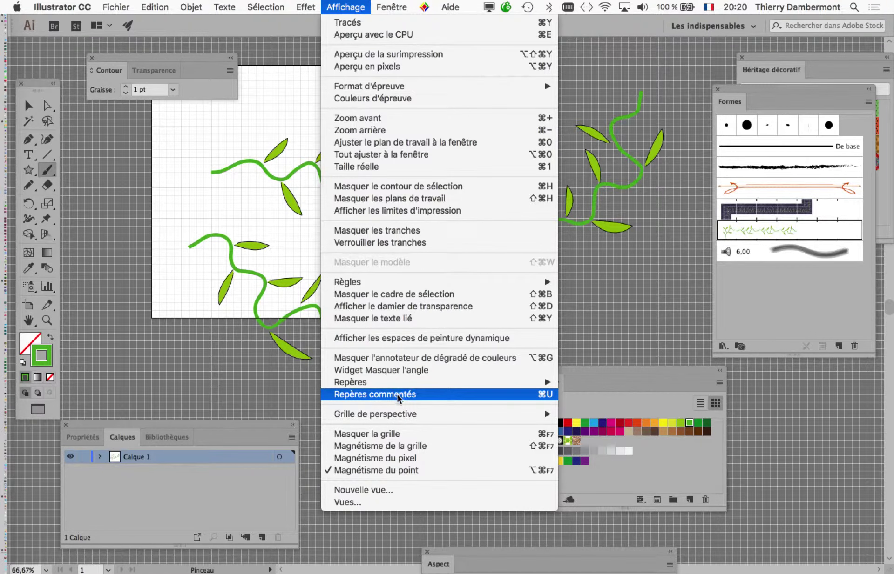
click(615, 295)
key(super+z)
Step: Paint several short and long test strokes with the vine brush below the original artwork, undoing each one
drag(275, 304, 339, 303)
key(super+z)
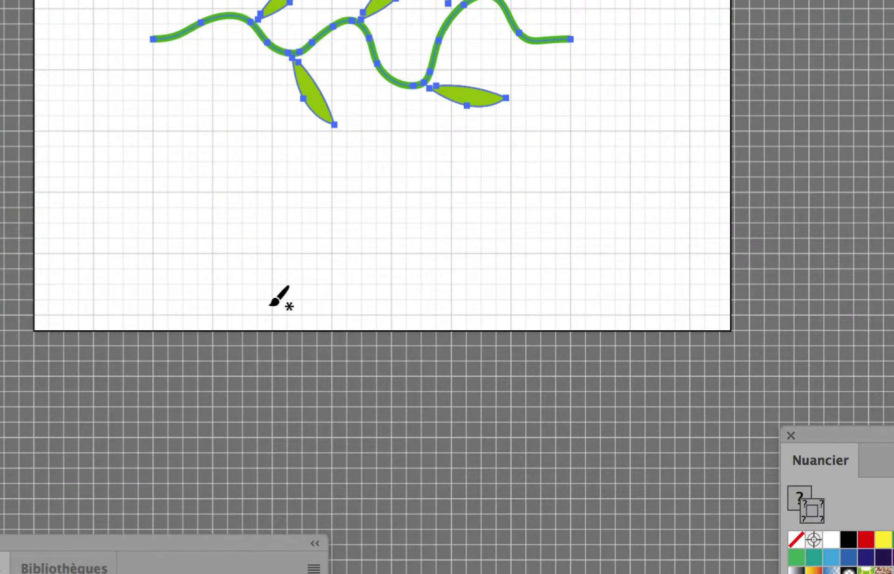
mouse_move(269, 305)
mouse_down()
mouse_move(298, 305)
mouse_move(288, 305)
mouse_up()
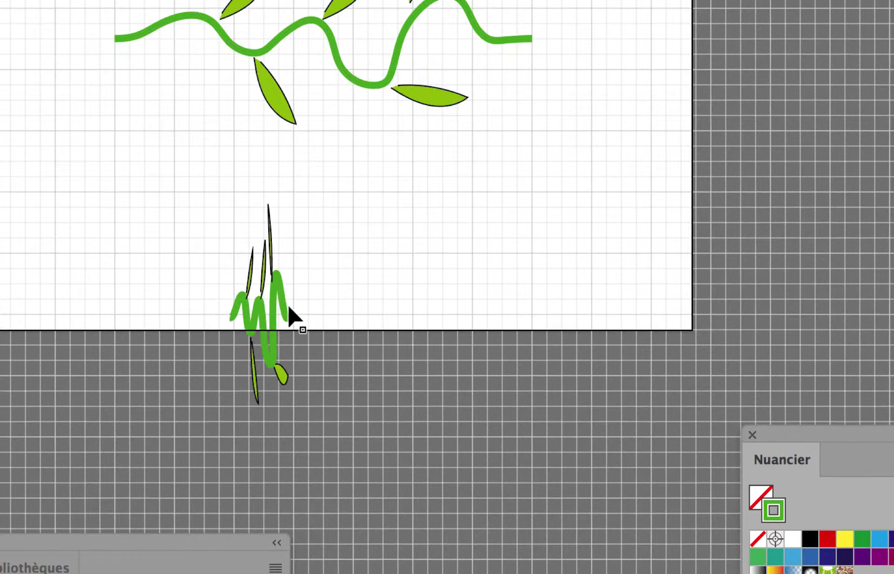
key(super+z)
drag(0, 259, 488, 251)
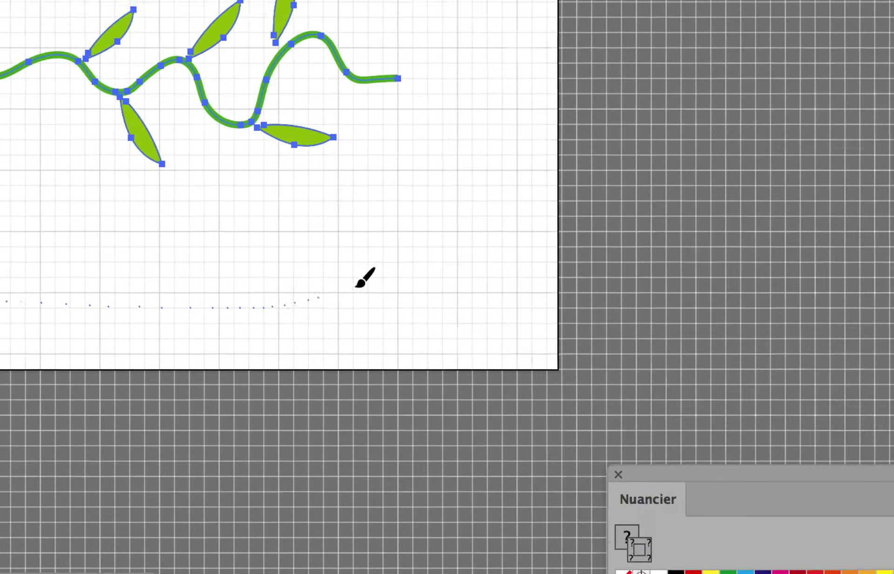
mouse_move(356, 287)
mouse_down()
mouse_move(422, 254)
mouse_move(405, 260)
mouse_up()
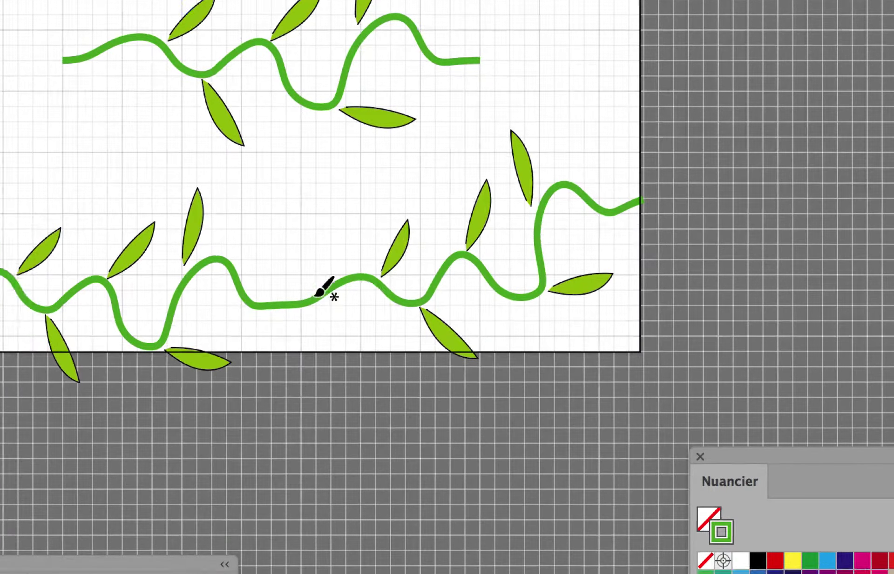
key(super+z)
mouse_move(0, 268)
mouse_down()
mouse_move(315, 293)
mouse_move(648, 97)
mouse_up()
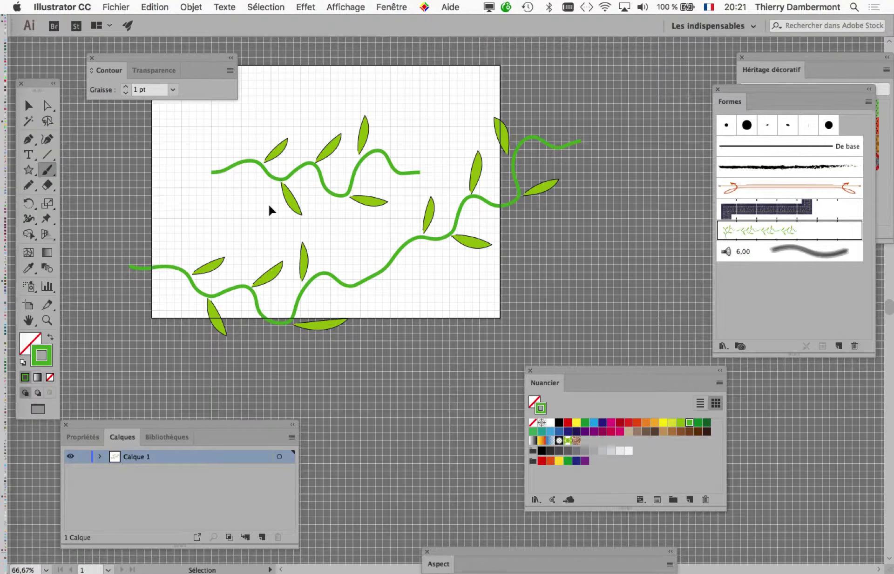
key(super+z)
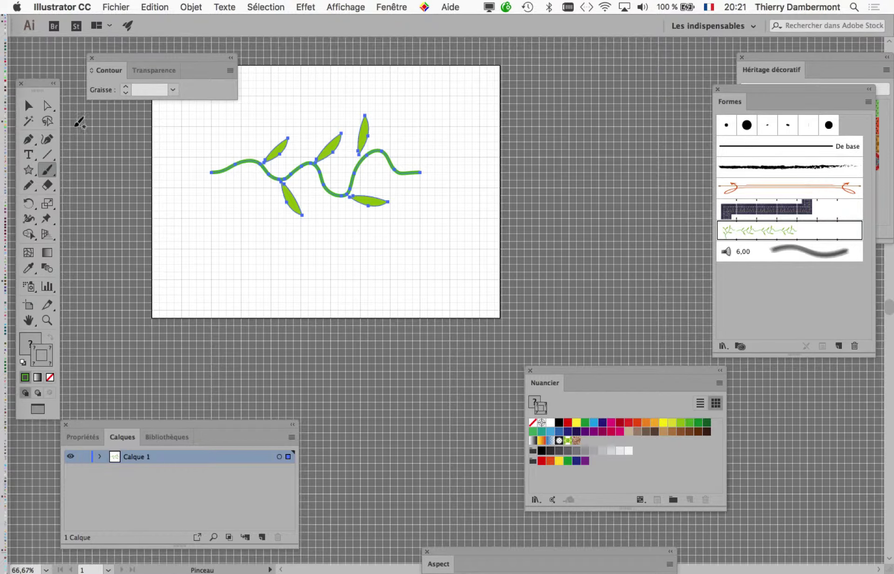
Step: Duplicate the complete stem and leaves artwork directly below the original
click(35, 107)
click(184, 228)
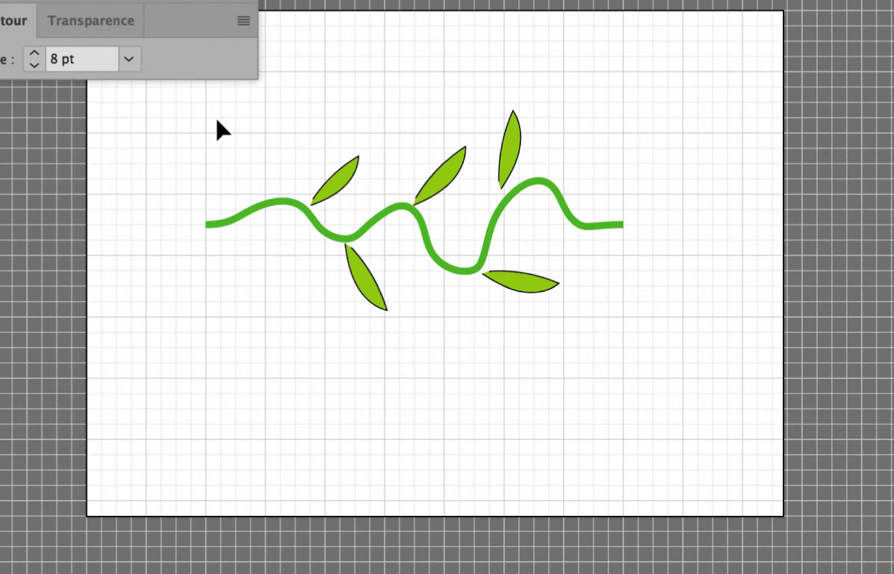
drag(217, 122, 352, 223)
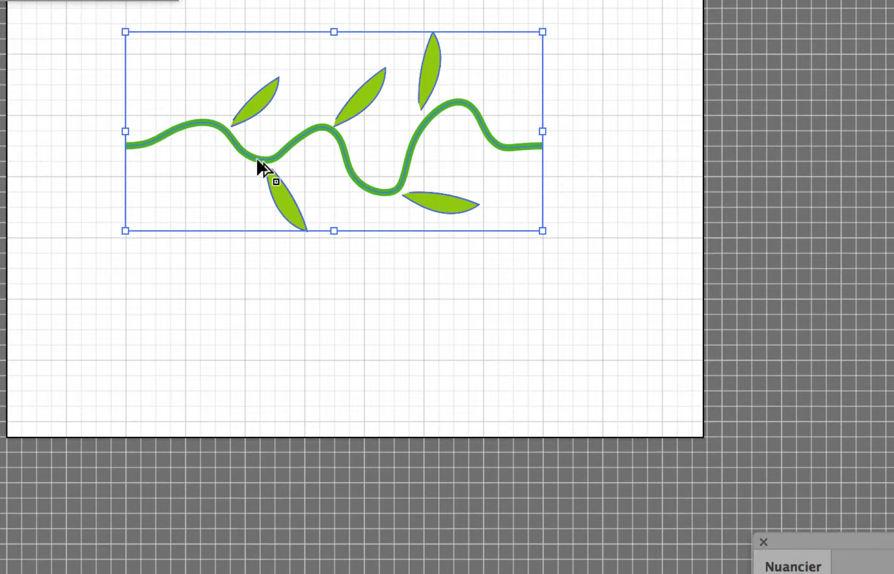
drag(258, 160, 257, 437)
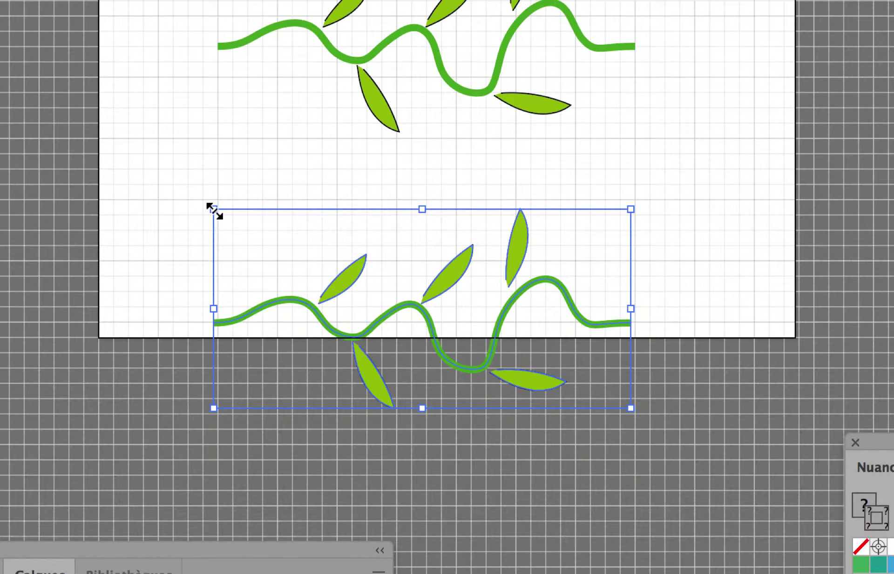
Step: Try shrinking the duplicated vine and moving it up inside the artboard, and undo these changes
drag(213, 210, 305, 265)
drag(244, 231, 284, 249)
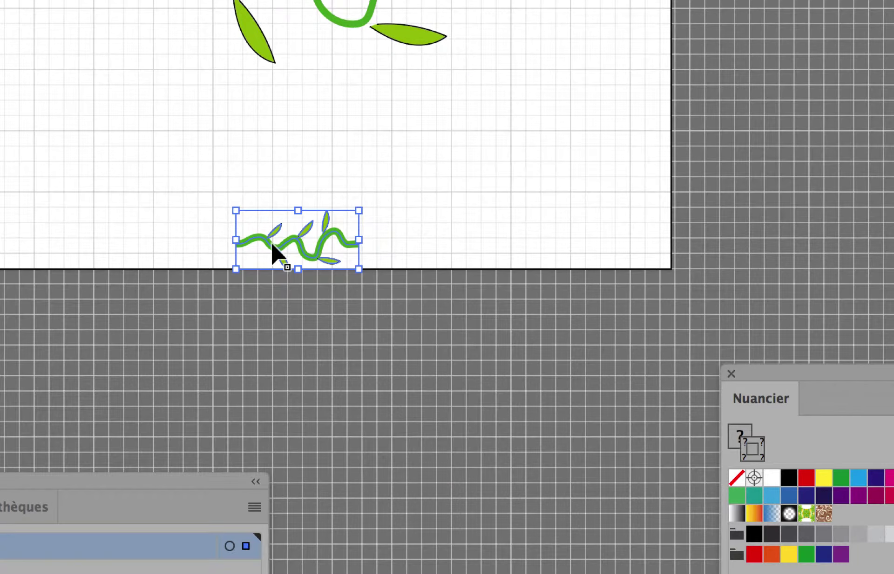
drag(333, 289, 354, 221)
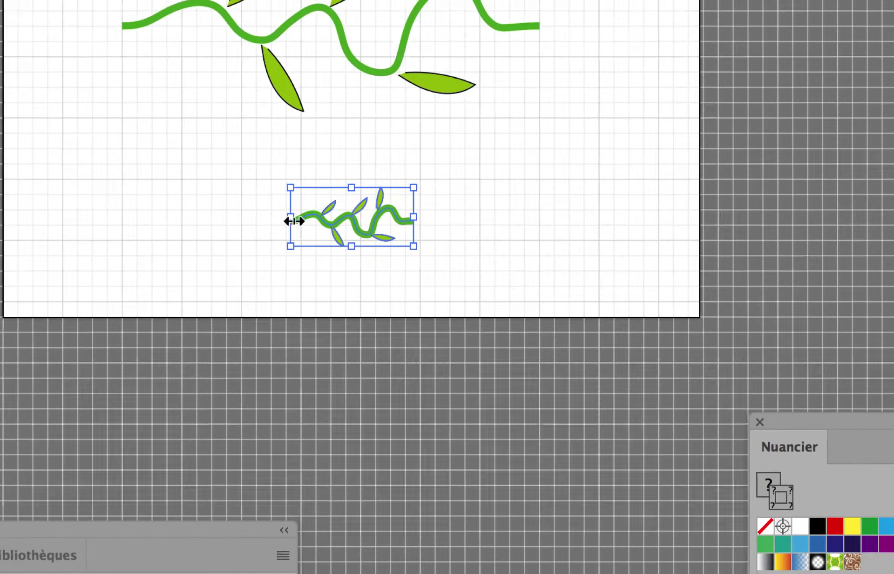
key(a)
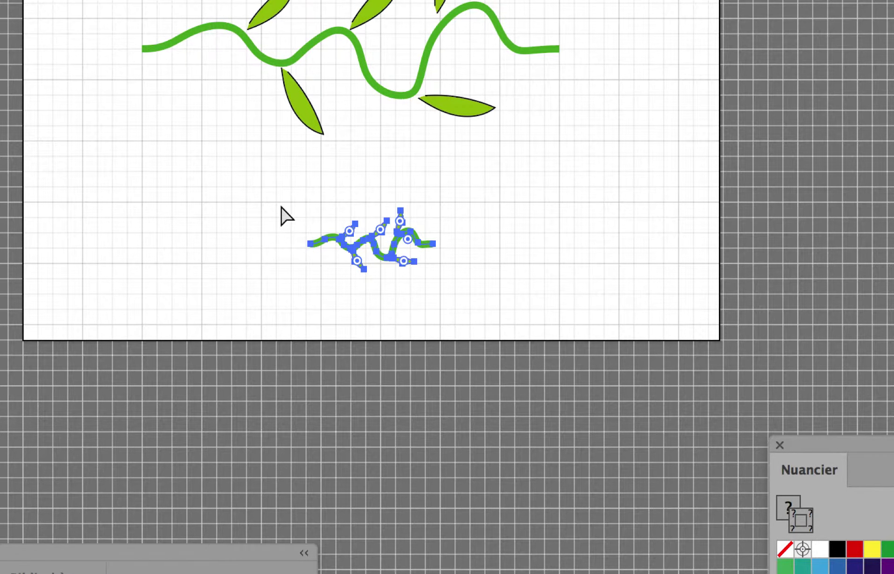
key(v)
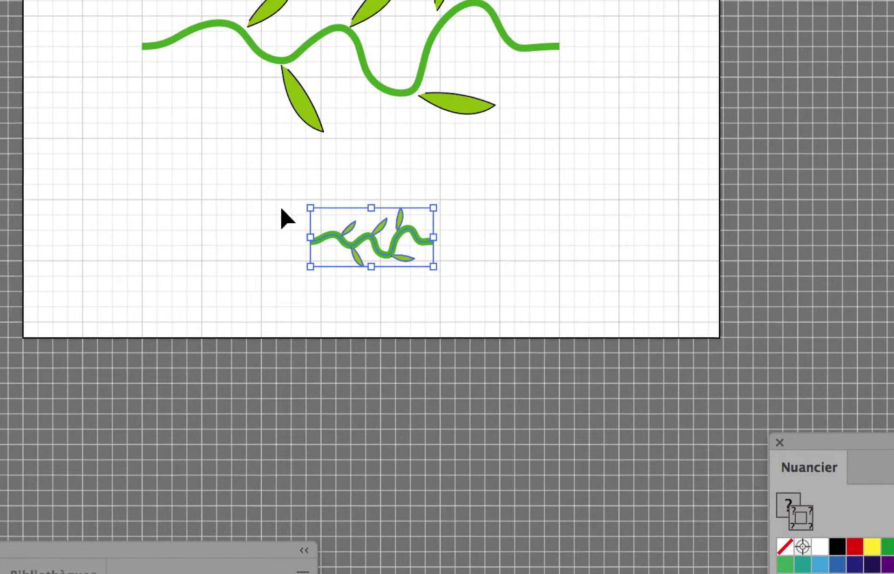
key(ctrl+z)
key(ctrl+z)
key(ctrl+z)
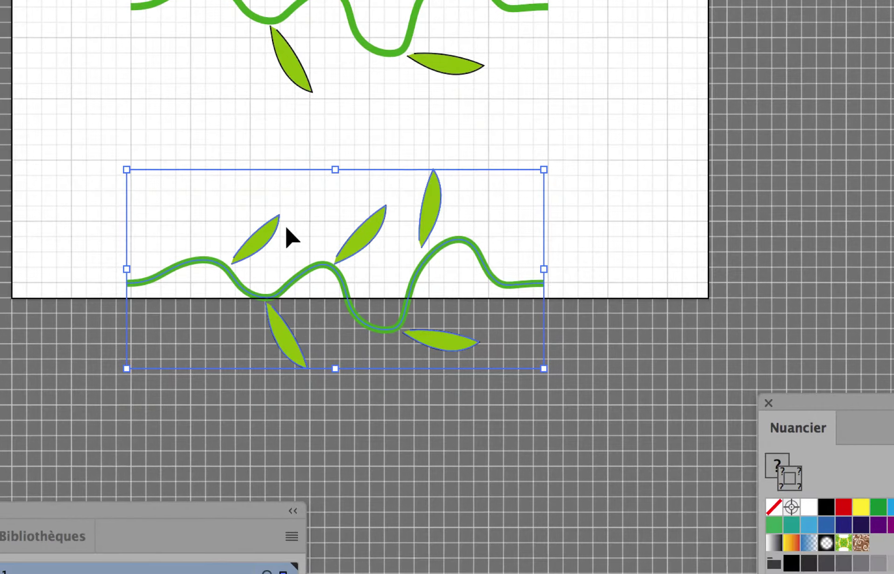
key(ctrl)
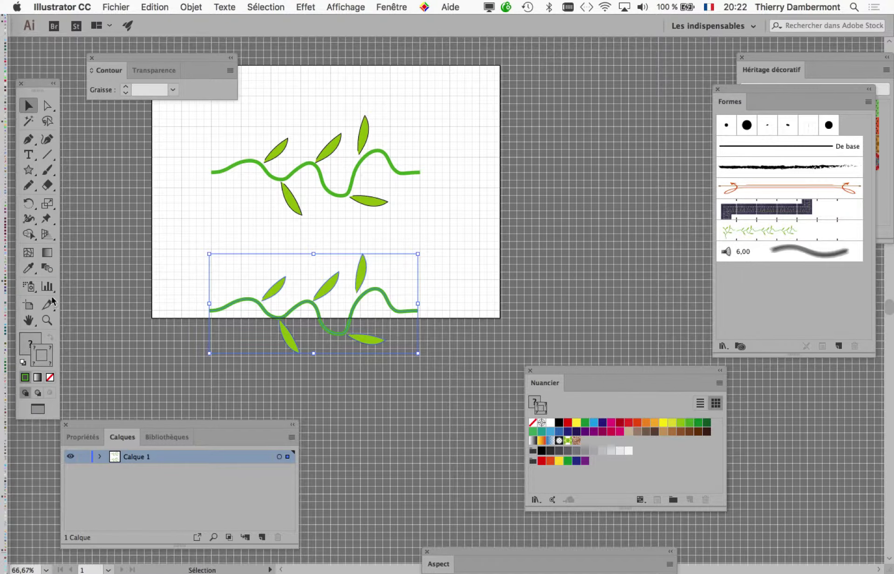
Step: Extend the artboard's lower edge downward so the whole duplicated vine fits inside it
click(28, 304)
drag(327, 320, 327, 378)
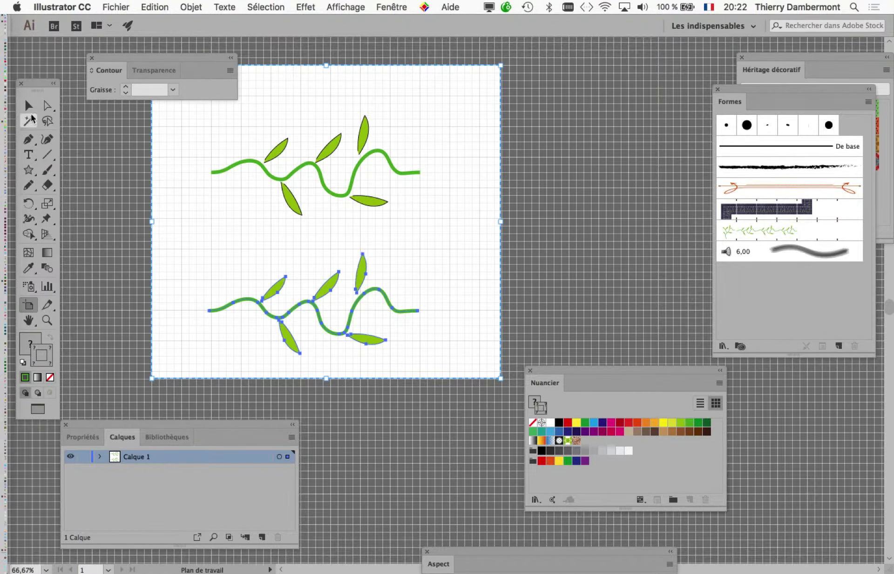
click(29, 106)
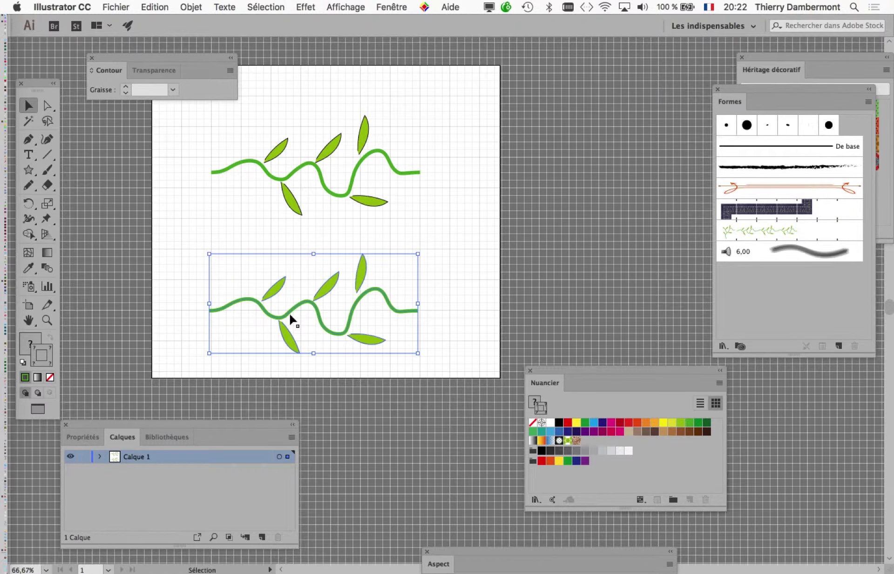
Step: Try scaling the duplicated vine down proportionally around its centre, and undo the attempt
key(super)
key(super)
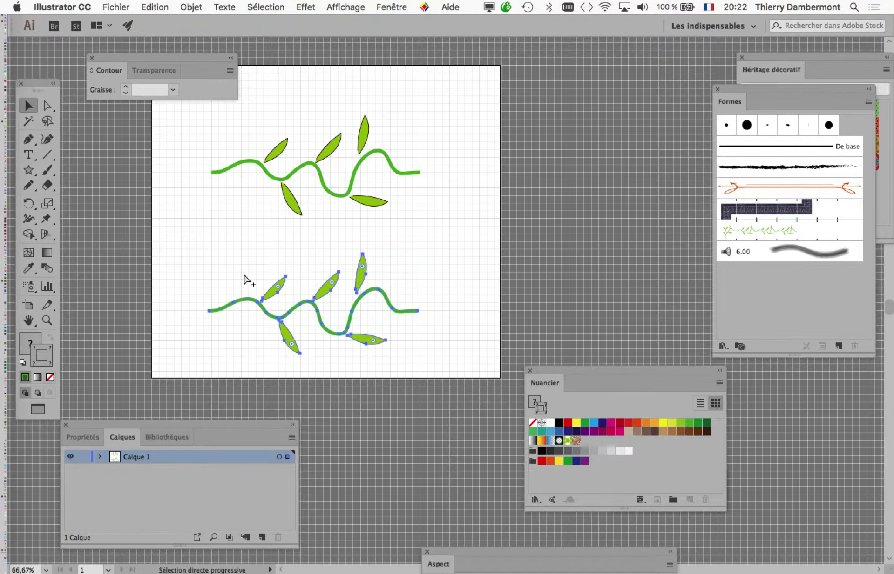
key(super)
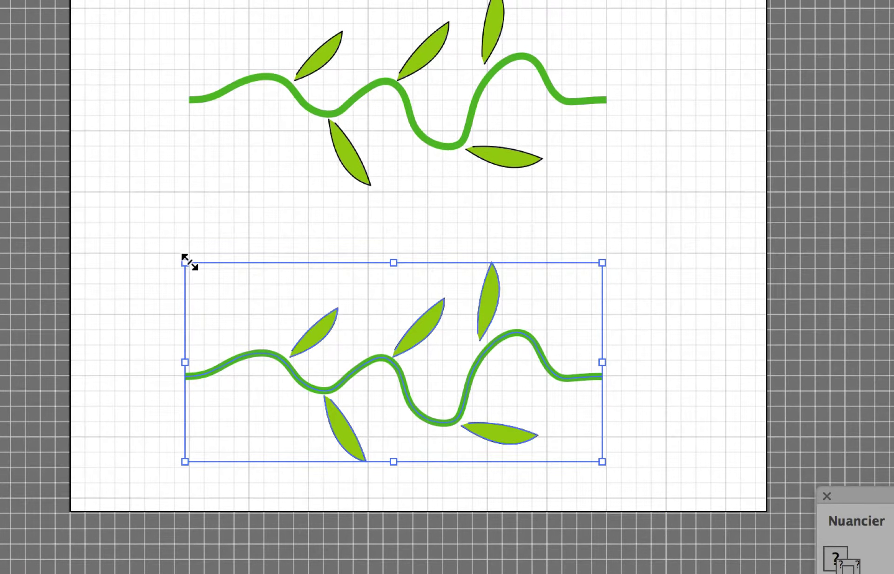
drag(190, 262, 202, 269)
mouse_move(196, 266)
mouse_down()
mouse_move(310, 325)
mouse_move(266, 295)
mouse_move(161, 276)
mouse_move(189, 285)
mouse_up()
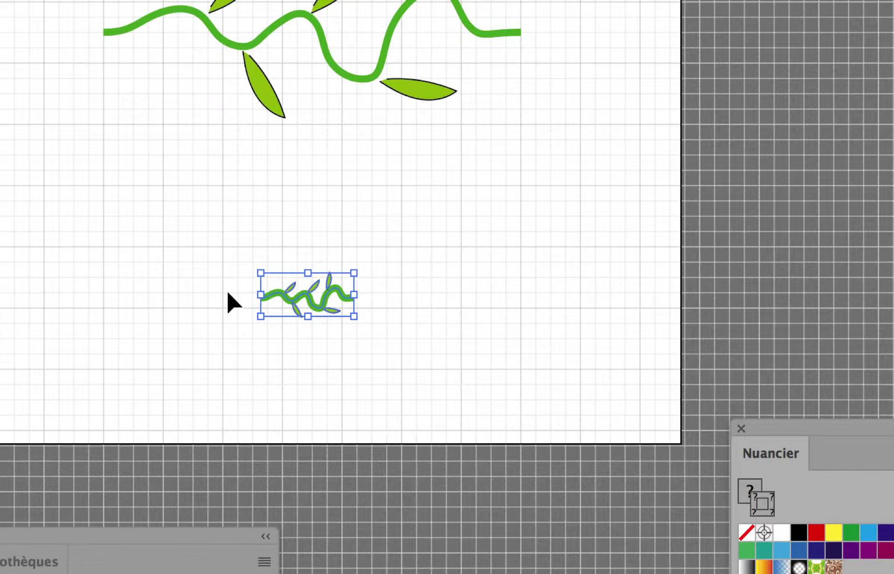
key(ctrl+z)
key(ctrl+z)
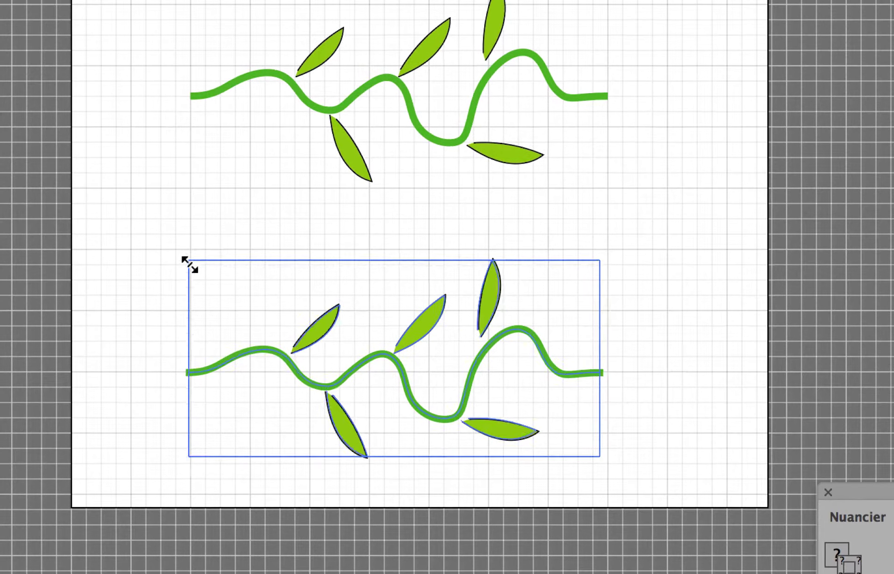
Step: Scale the duplicated vine down proportionally around its centre to about a fifth of its width and examine its strokes
drag(196, 272, 343, 345)
drag(237, 287, 238, 288)
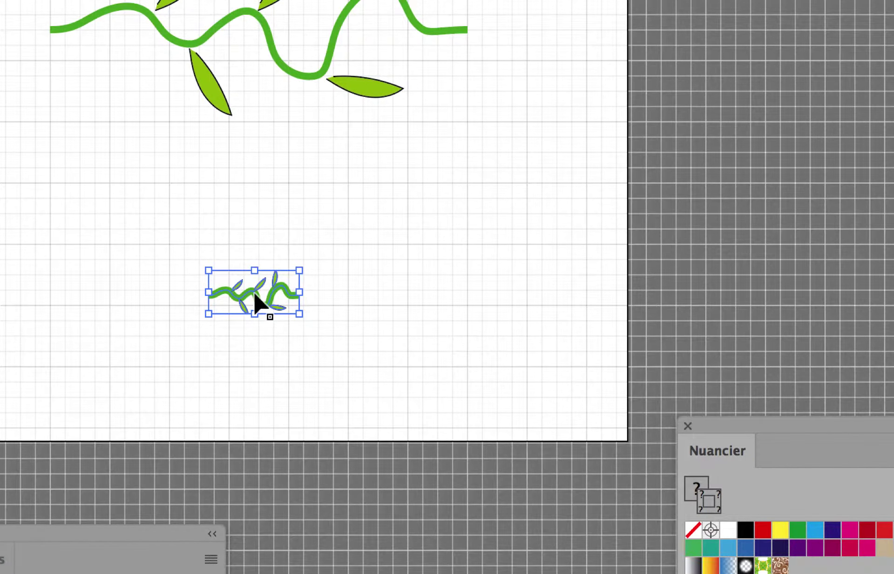
scroll(253, 291, up, 8)
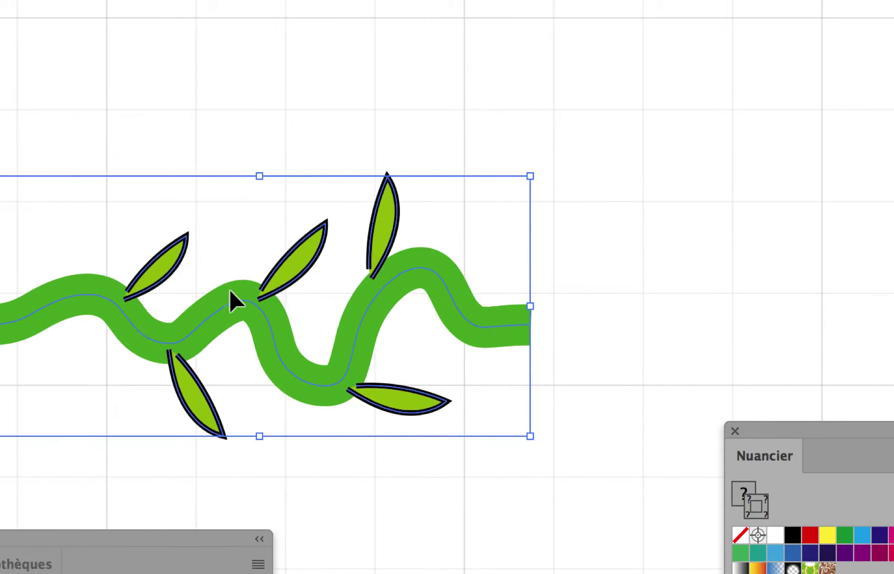
key(a)
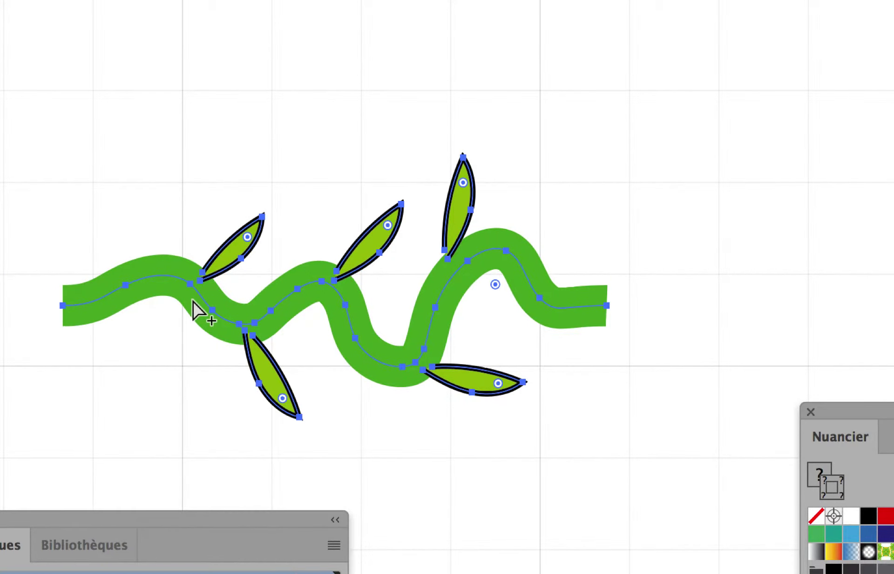
key(v)
scroll(261, 308, down, 4)
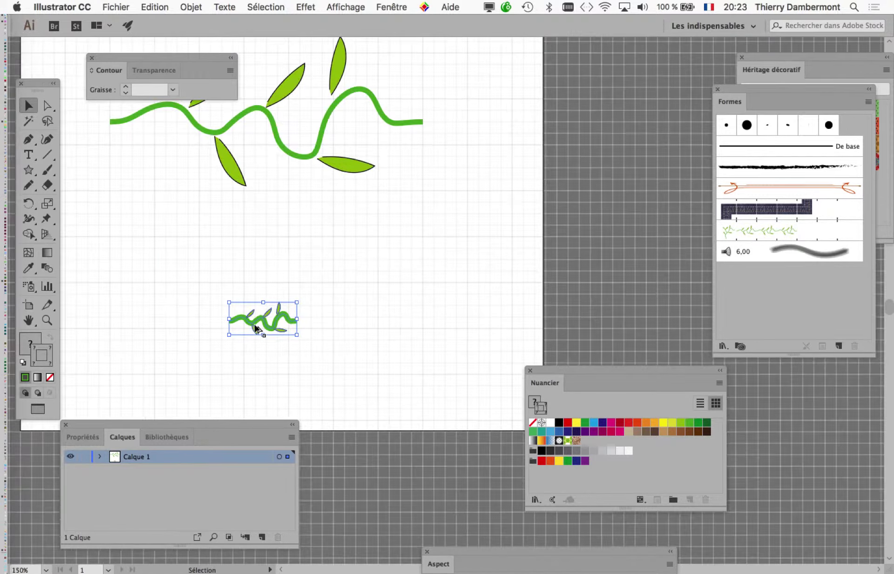
key(a)
drag(215, 283, 306, 265)
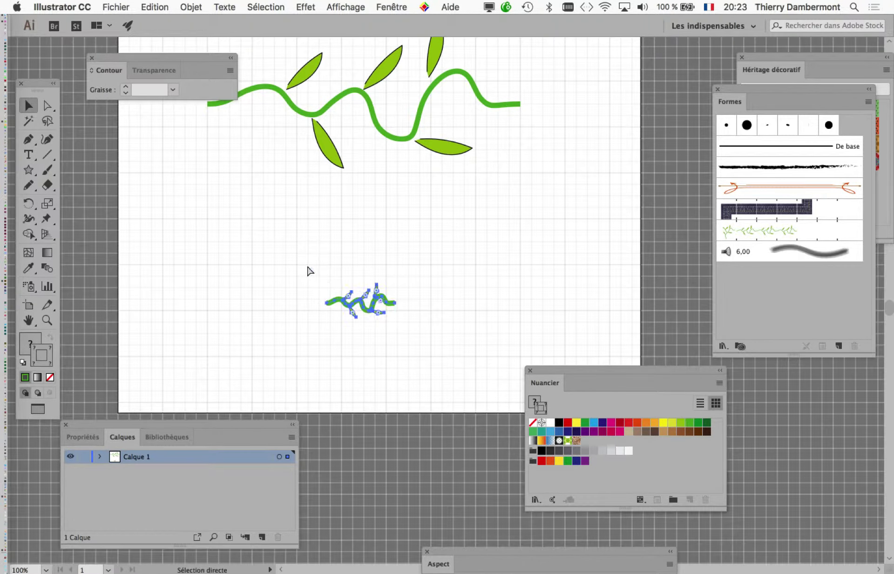
Step: Undo the duplicated vine's scaling and enable "Mettre à l'échelle les contours et les effets" in the general preferences
key(ctrl+z)
key(v)
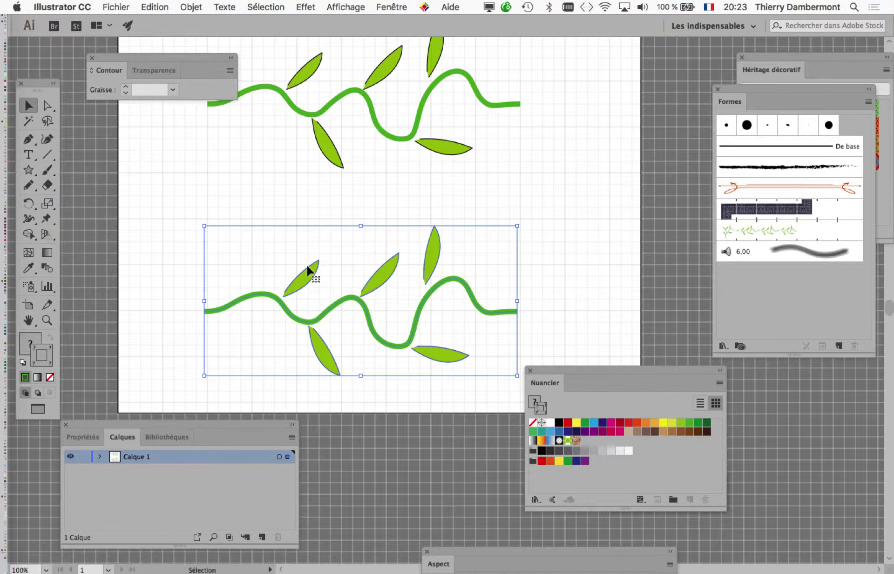
click(76, 5)
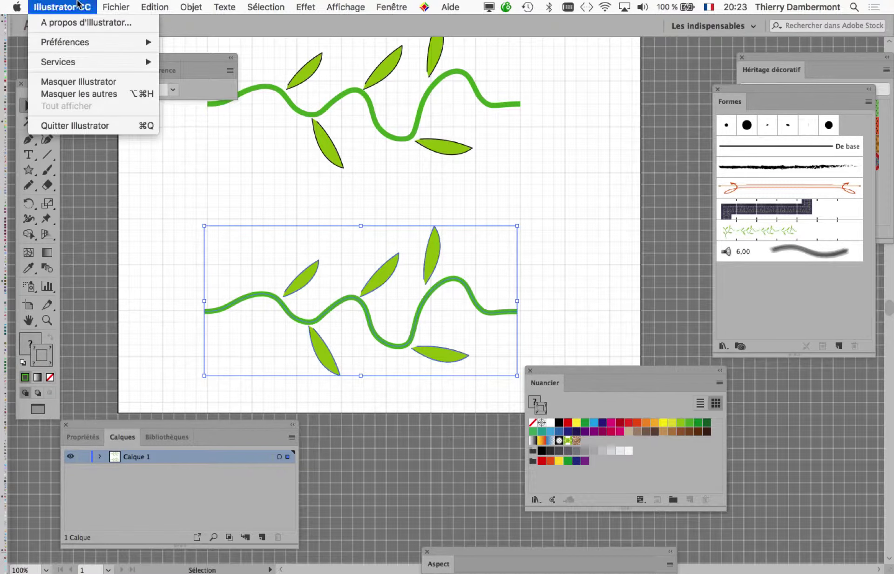
mouse_move(144, 43)
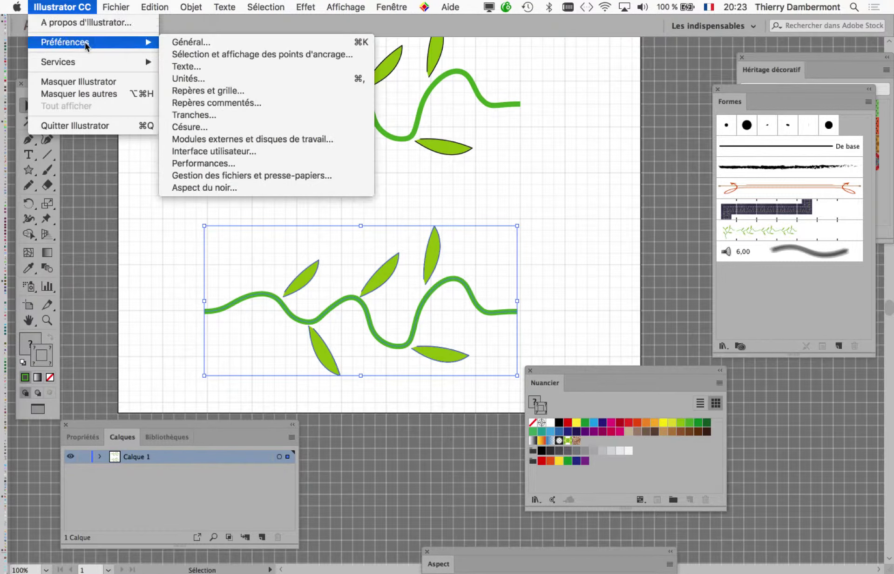
click(215, 43)
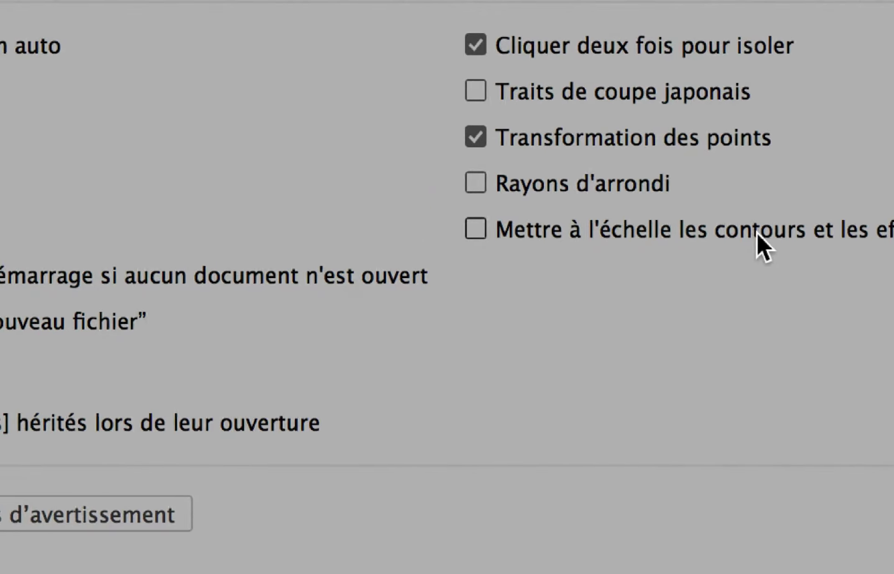
click(858, 231)
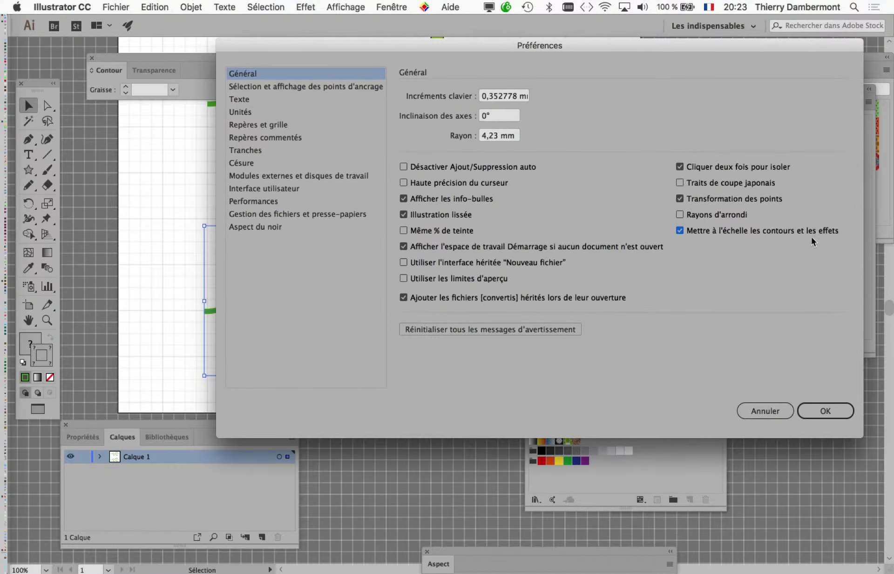
click(828, 410)
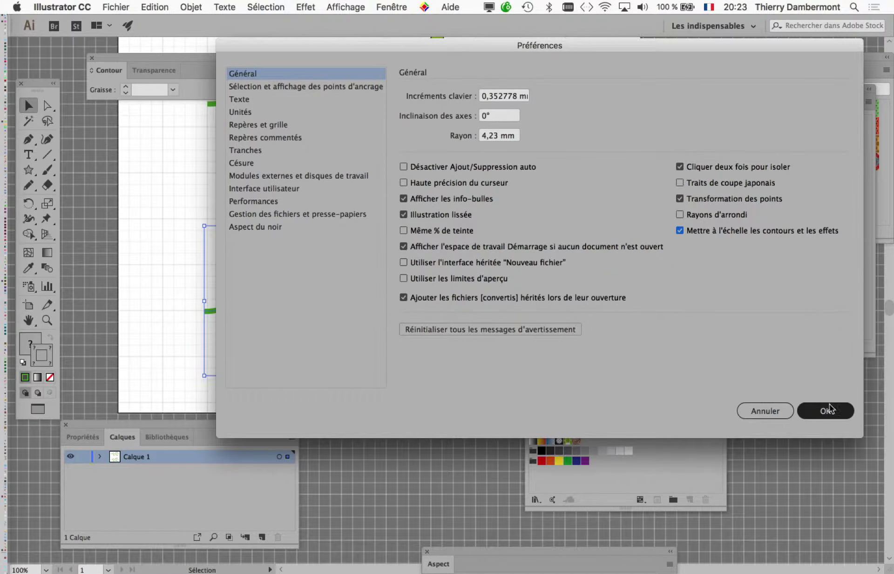
Step: Scale the duplicated vine down proportionally around its centre to about 30% of its width and check its stroke thickness
drag(547, 370, 610, 377)
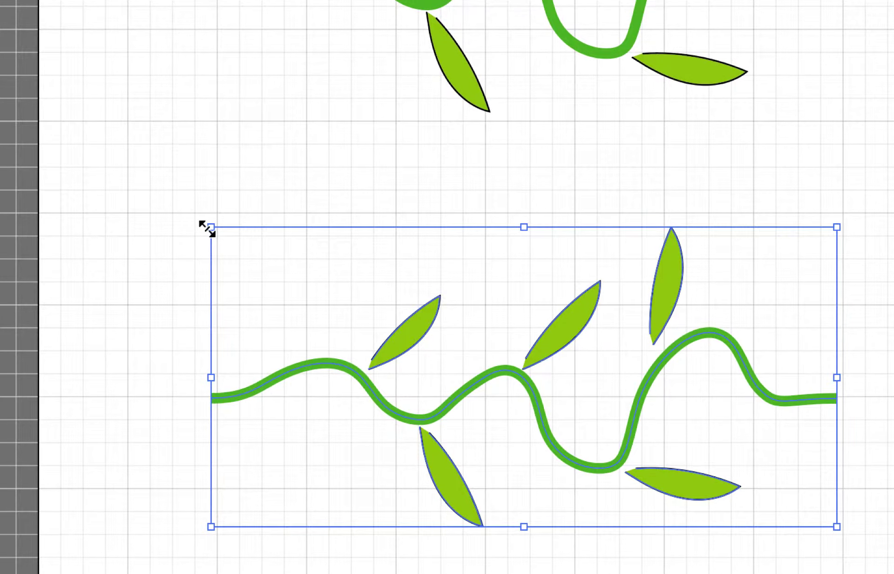
drag(208, 229, 332, 295)
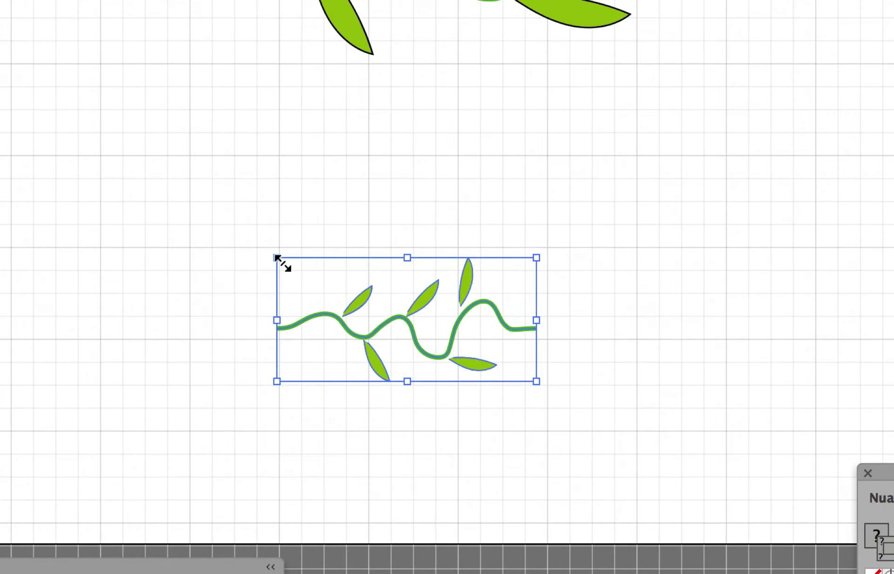
drag(282, 263, 300, 270)
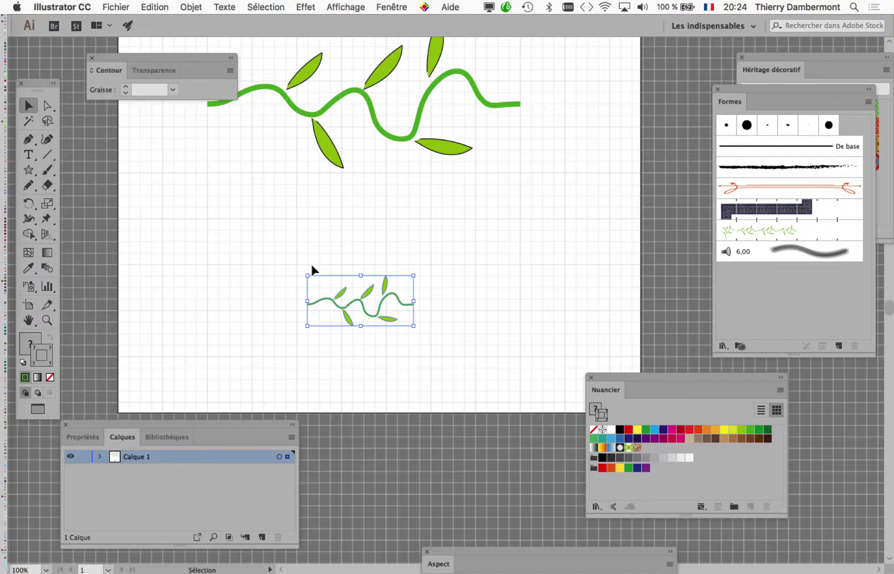
scroll(312, 270, down, 1)
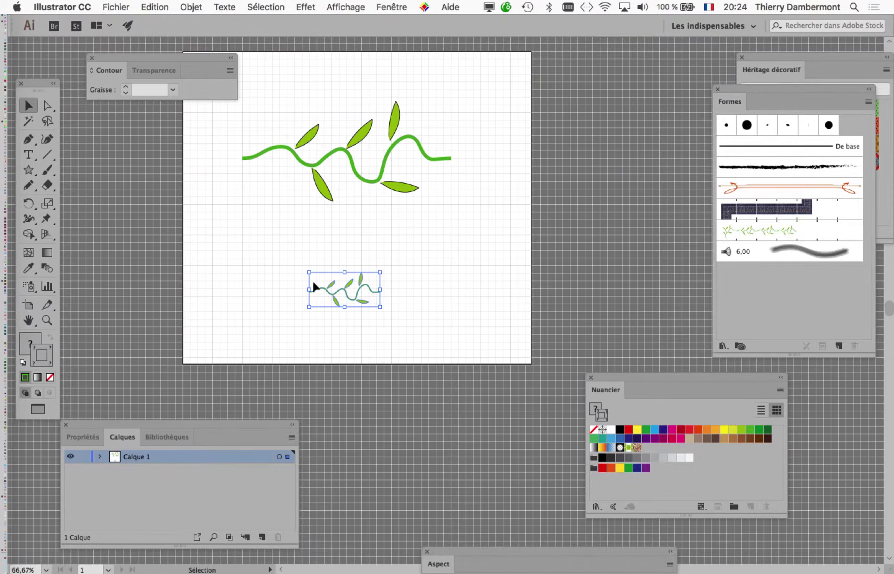
drag(309, 273, 313, 275)
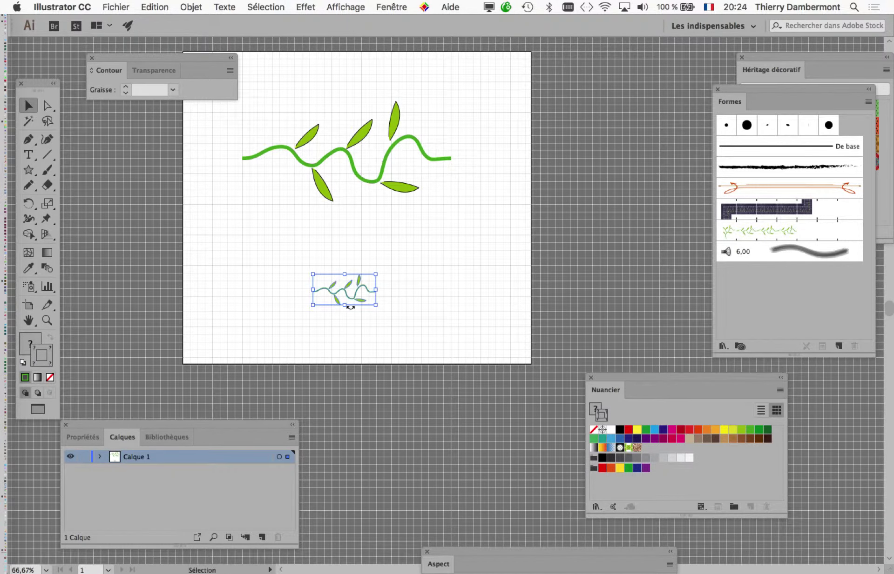
key(a)
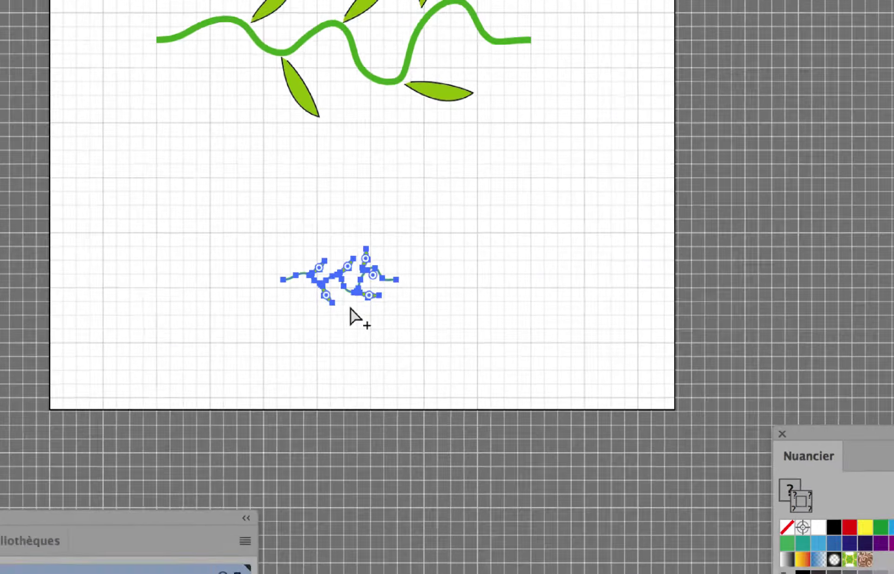
key(v)
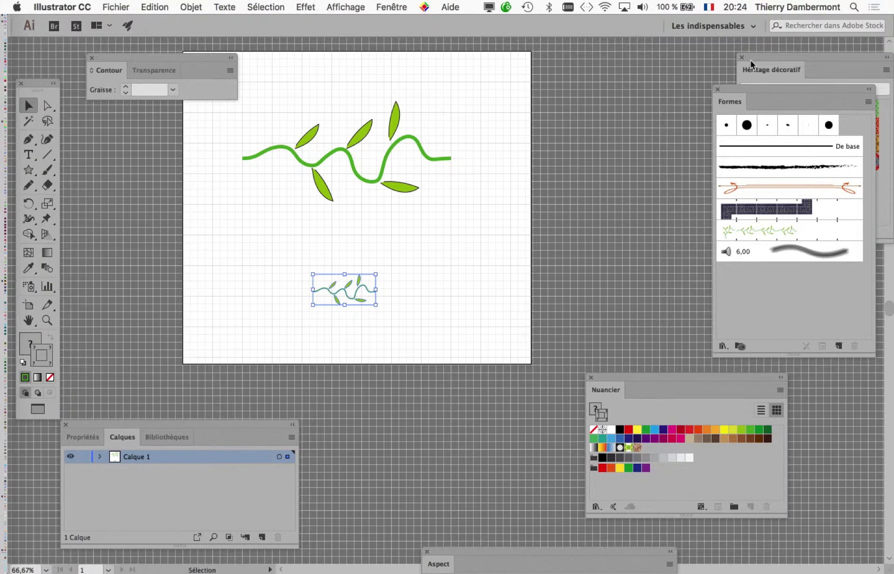
Step: Replace the side tile of the vine pattern brush with the reduced vine and accept the brush options
drag(748, 89, 525, 90)
key(a)
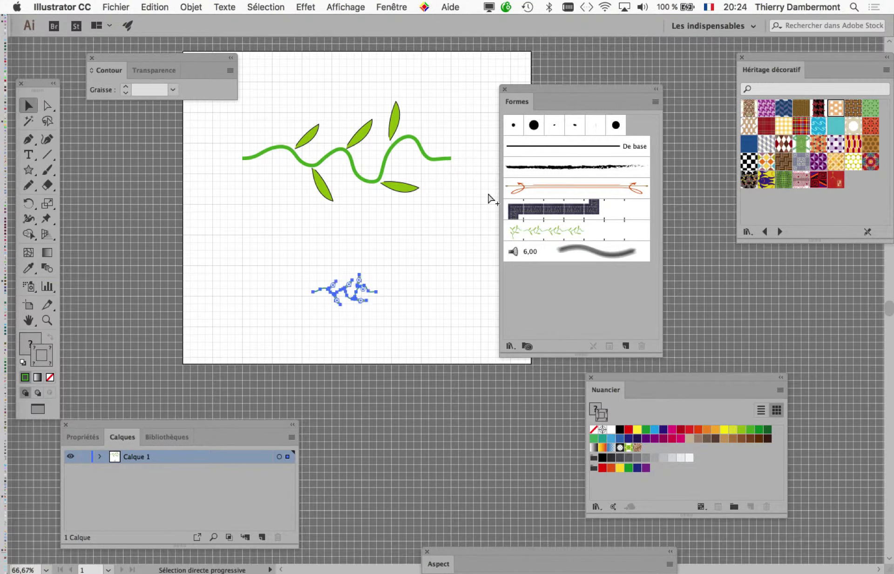
key(v)
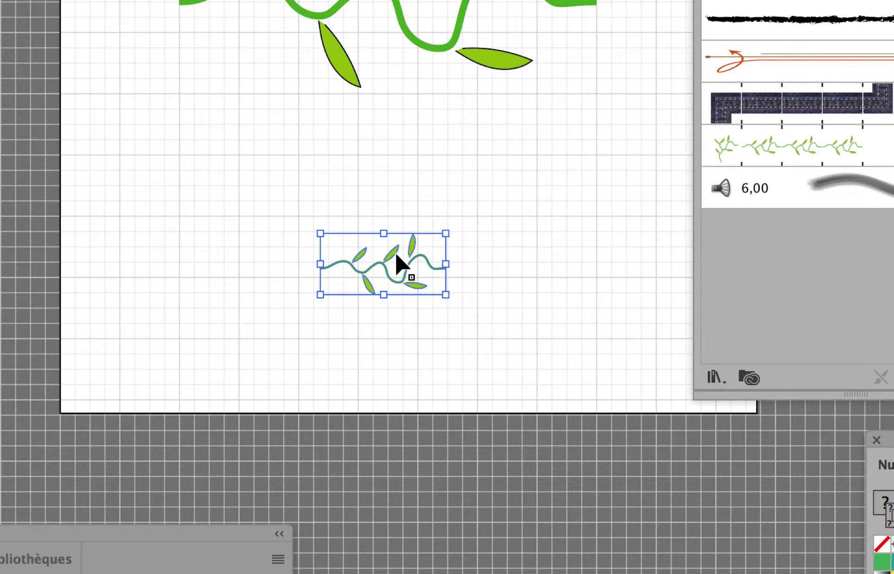
drag(392, 250, 655, 195)
drag(489, 233, 592, 187)
mouse_move(517, 219)
mouse_down()
mouse_move(559, 220)
mouse_move(507, 219)
mouse_move(517, 220)
mouse_up()
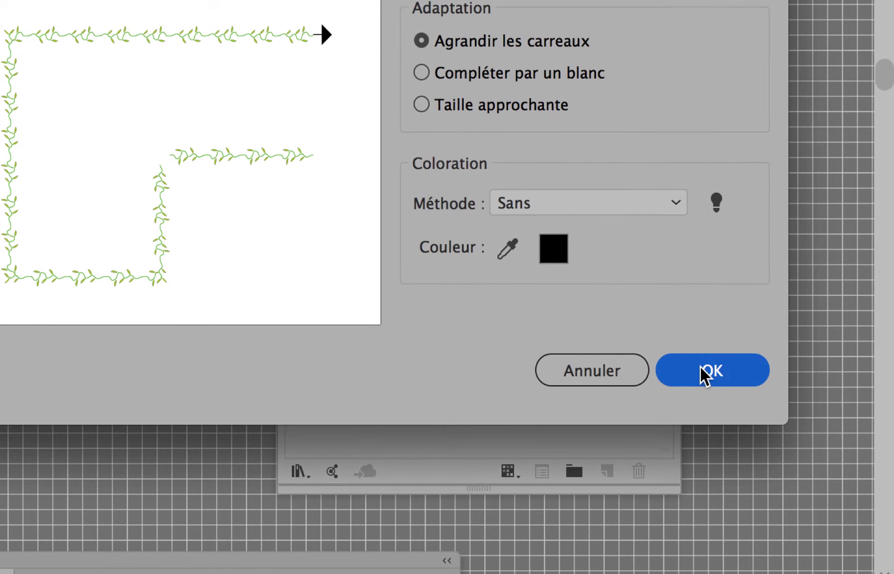
click(701, 368)
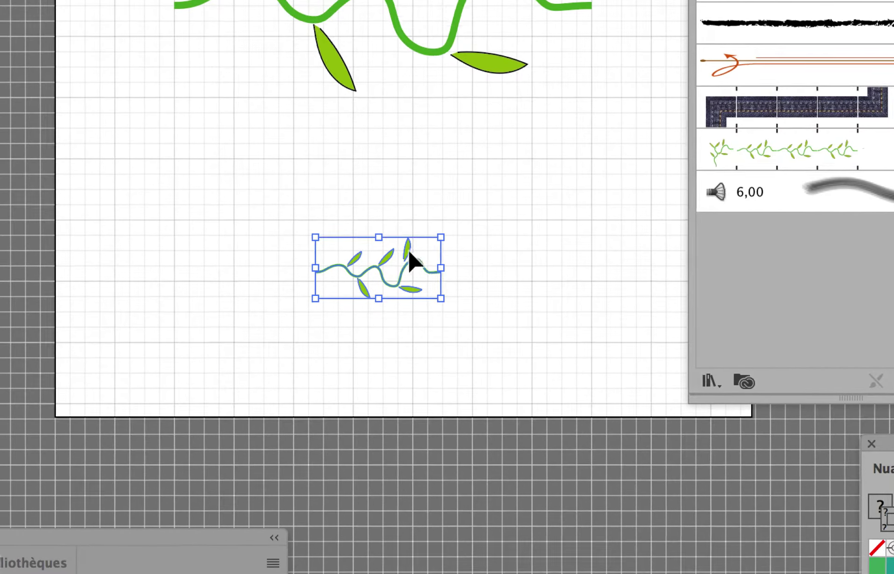
Step: Replace the first corner tile of the vine pattern brush with the reduced vine and accept the options
mouse_move(408, 252)
mouse_down()
mouse_move(680, 243)
mouse_move(700, 235)
mouse_move(716, 160)
mouse_up()
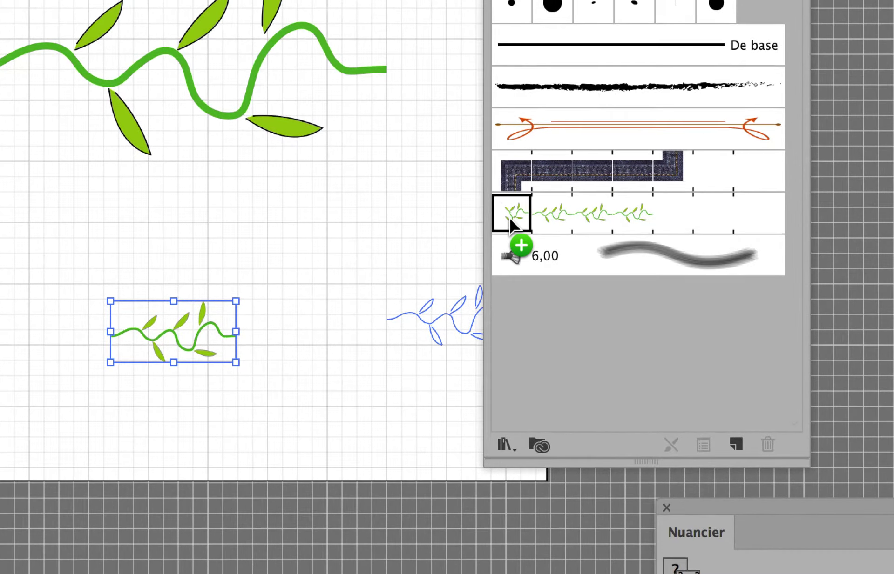
drag(509, 218, 509, 219)
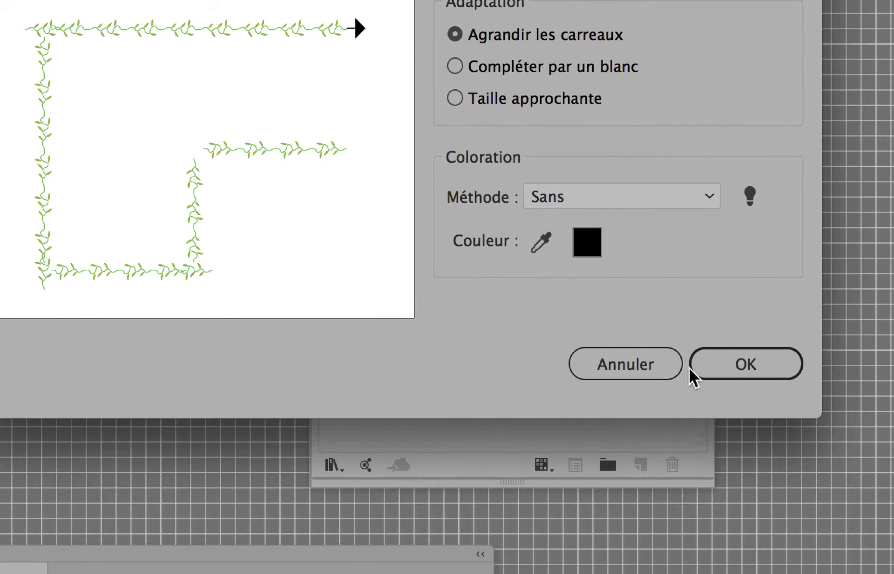
click(692, 368)
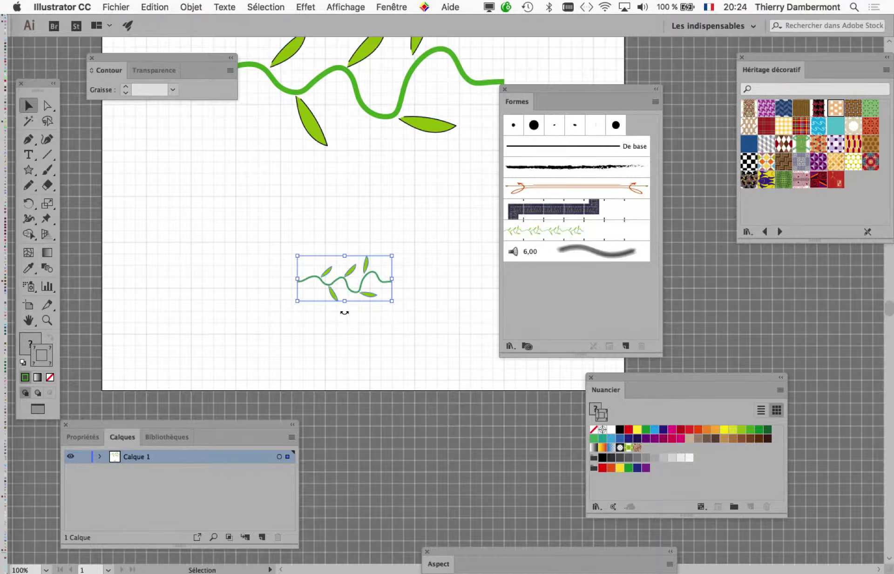
Step: Draw a small circle on the reduced vine beside the middle upper leaf, with a cyan fill (C 100%) and no stroke
key(super+plus)
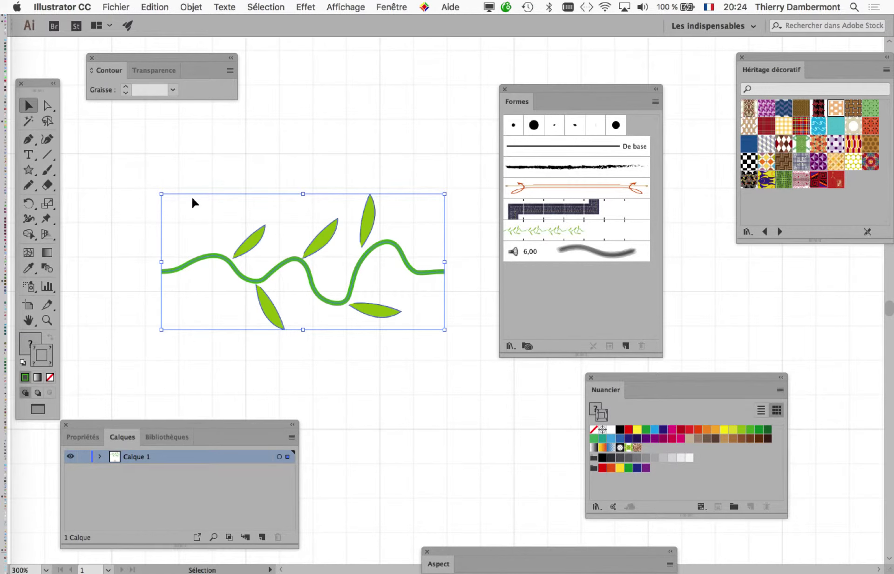
click(28, 173)
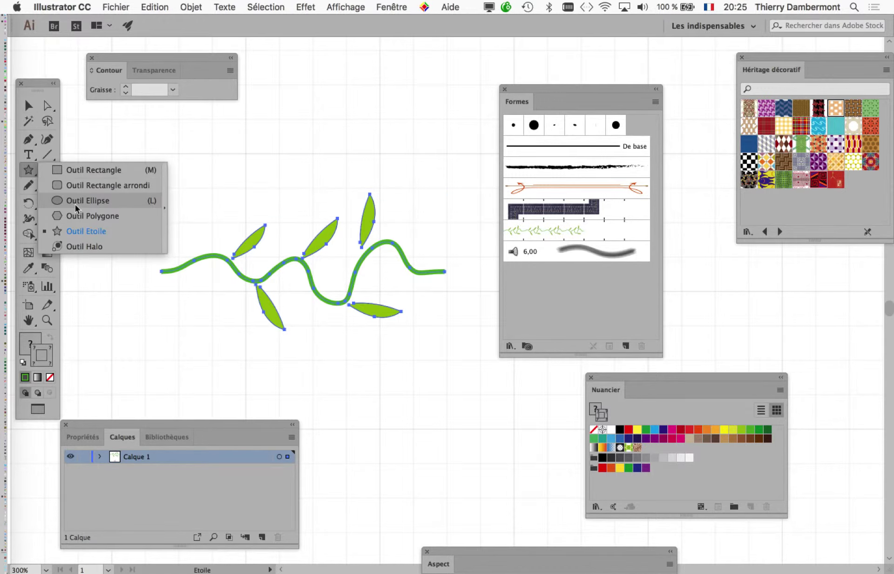
click(77, 203)
key(super+a)
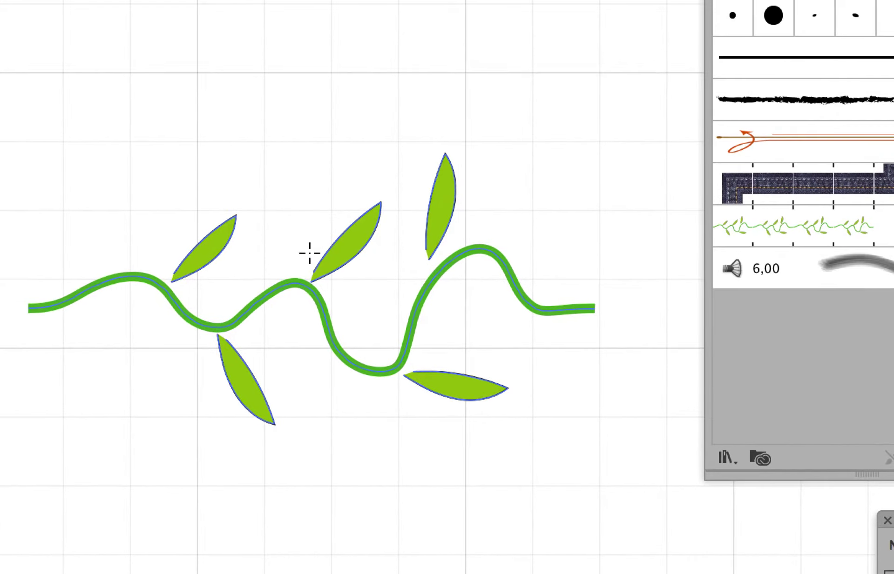
mouse_move(309, 255)
mouse_down()
mouse_move(328, 275)
mouse_move(314, 262)
mouse_up()
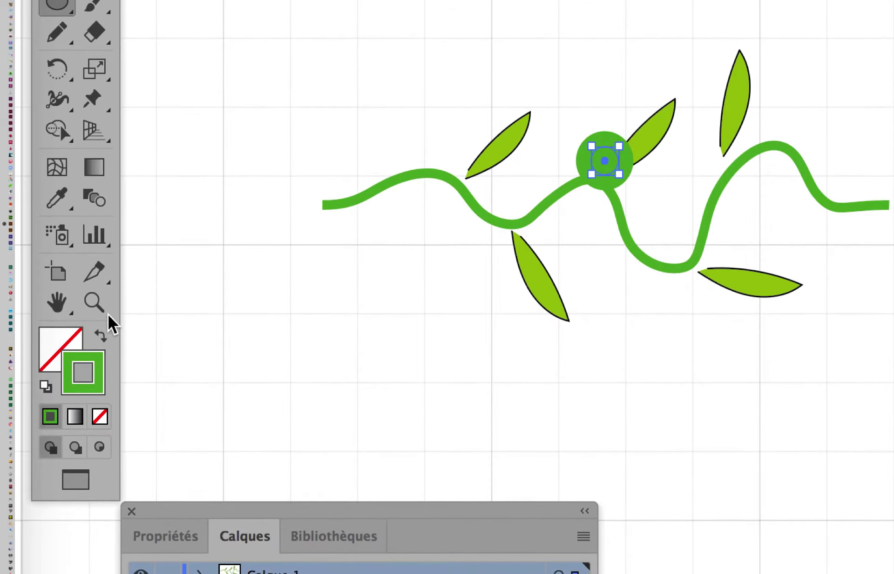
click(102, 312)
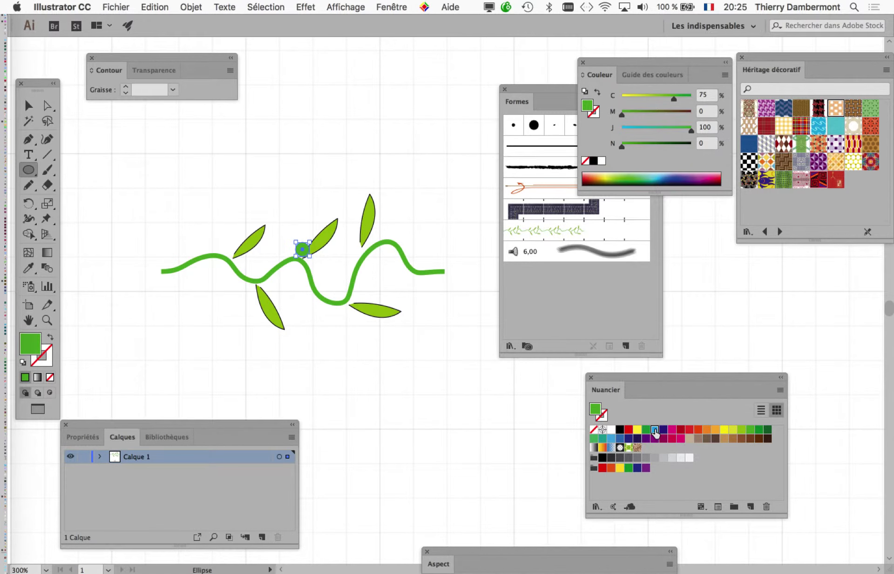
click(654, 431)
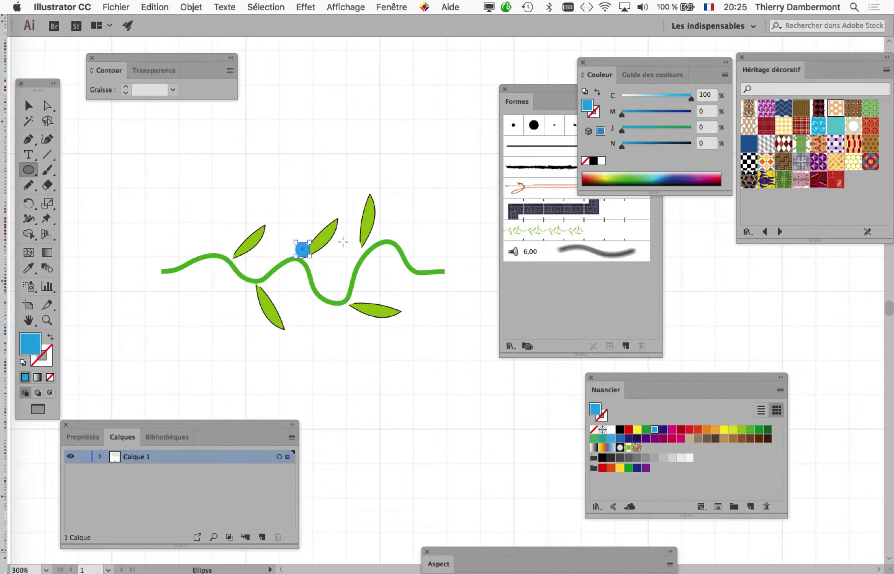
Step: Move the blue circle just above the stem's middle crest and place a copy above the lower leaf on the stem's second half
click(33, 109)
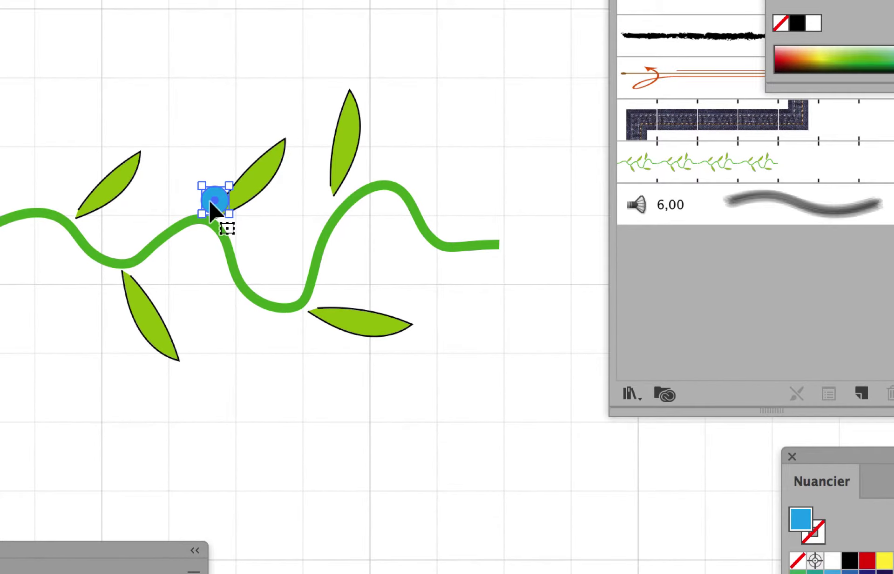
scroll(211, 209, up, 2)
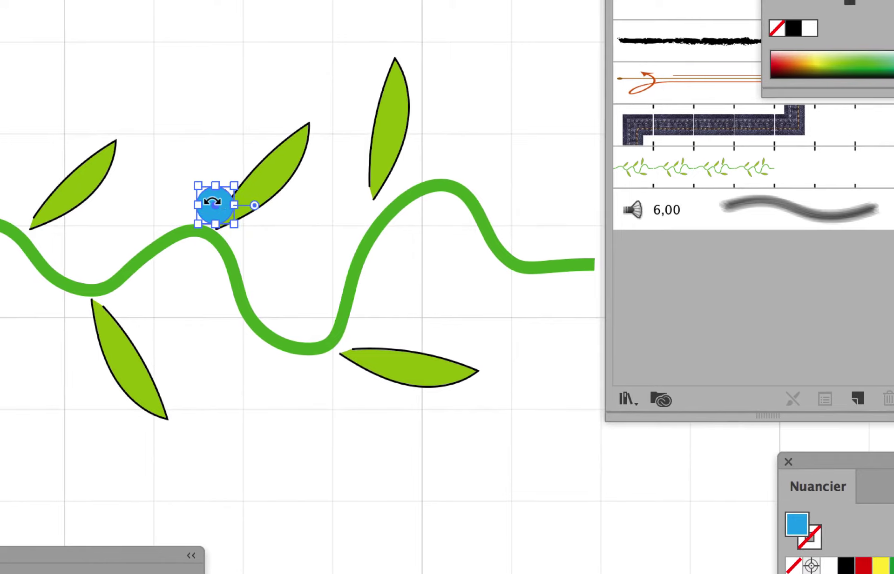
scroll(212, 202, up, 2)
drag(208, 196, 197, 195)
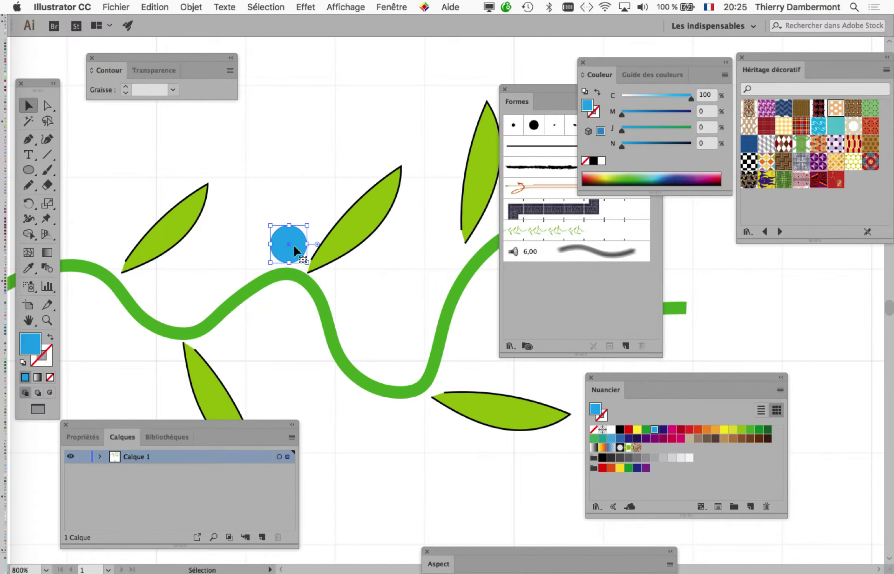
drag(301, 251, 471, 372)
key(super+minus)
key(super+minus)
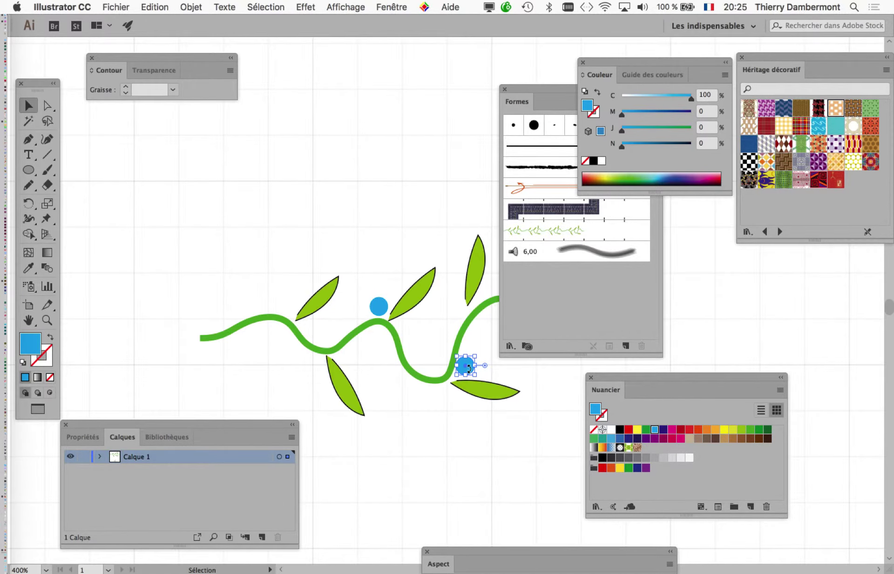
Step: Replace the side tile of the vine pattern brush with the complete berry-decorated vine and accept the brush options
drag(326, 219, 223, 154)
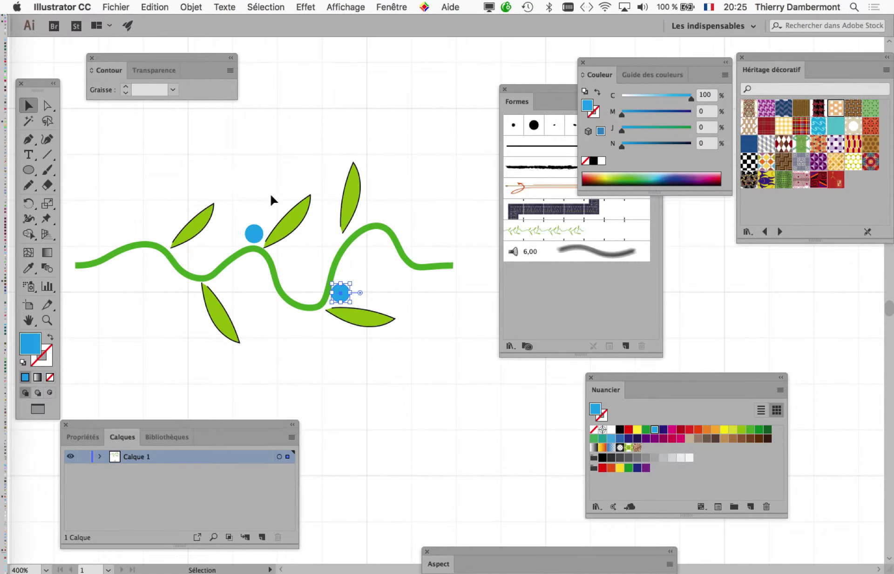
key(super+minus)
click(155, 175)
drag(269, 247, 419, 335)
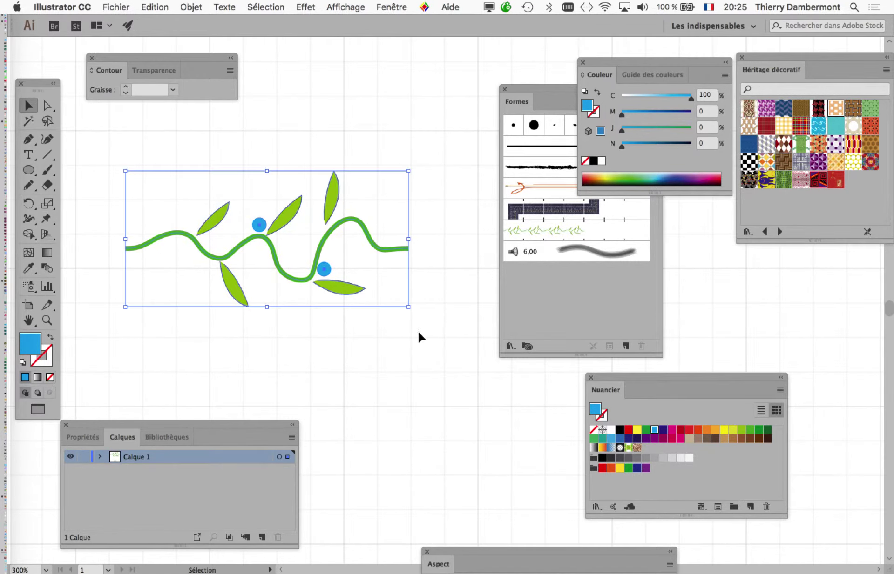
drag(600, 60, 773, 298)
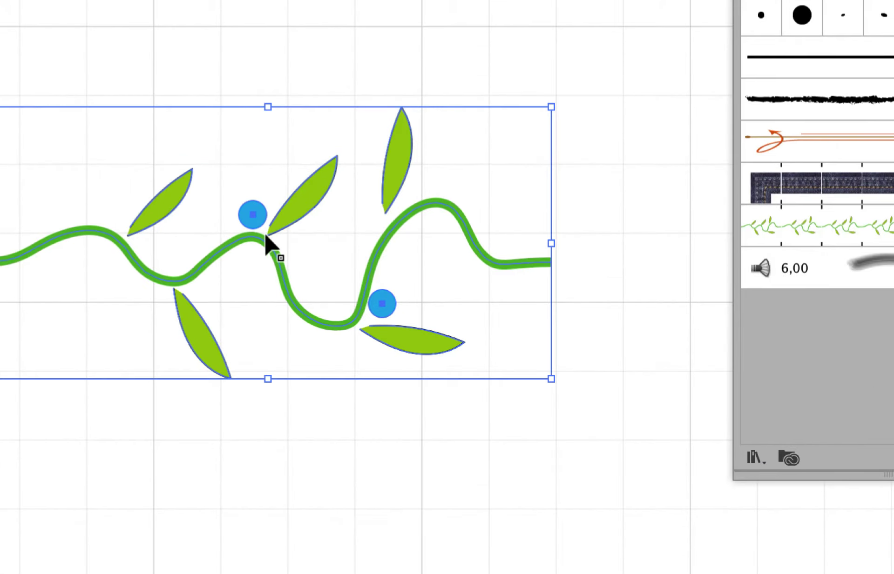
mouse_move(261, 226)
mouse_down()
mouse_move(424, 267)
mouse_move(802, 273)
mouse_move(826, 231)
mouse_up()
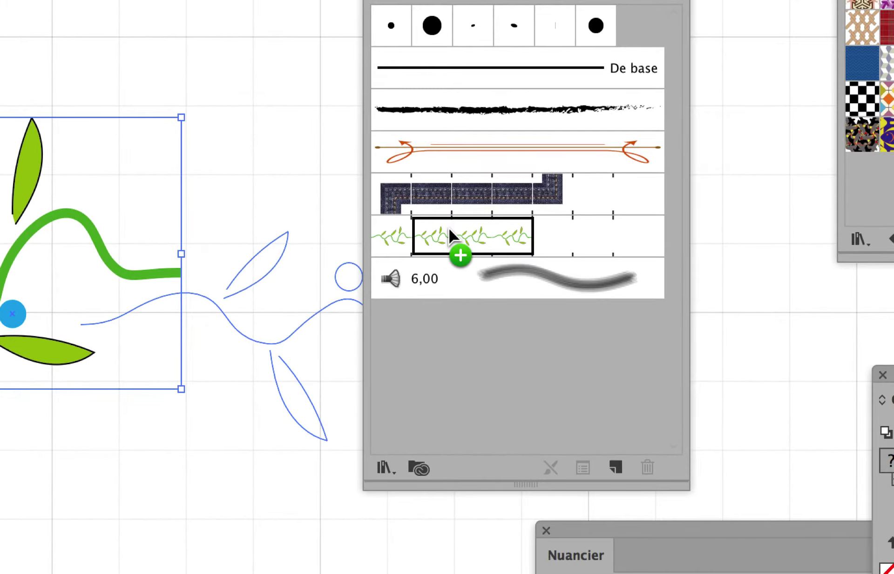
drag(449, 229, 449, 229)
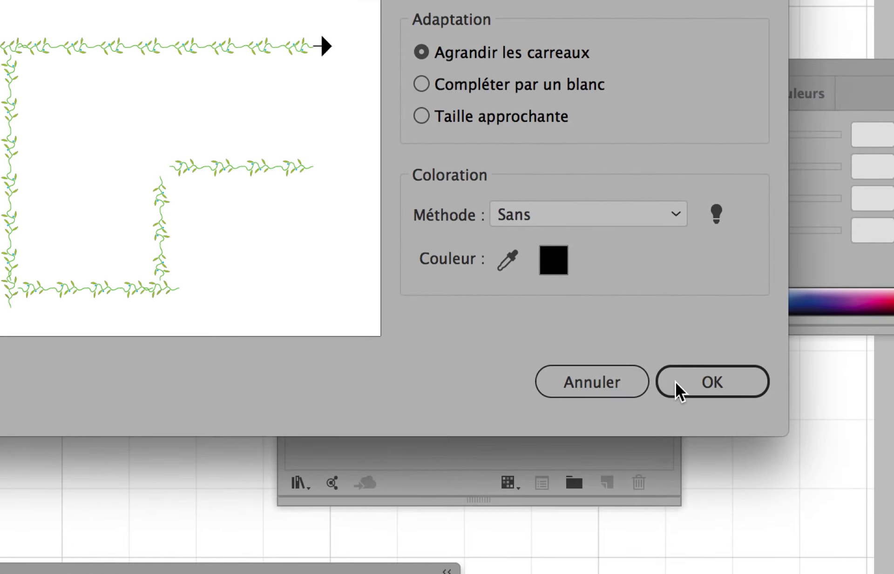
click(759, 501)
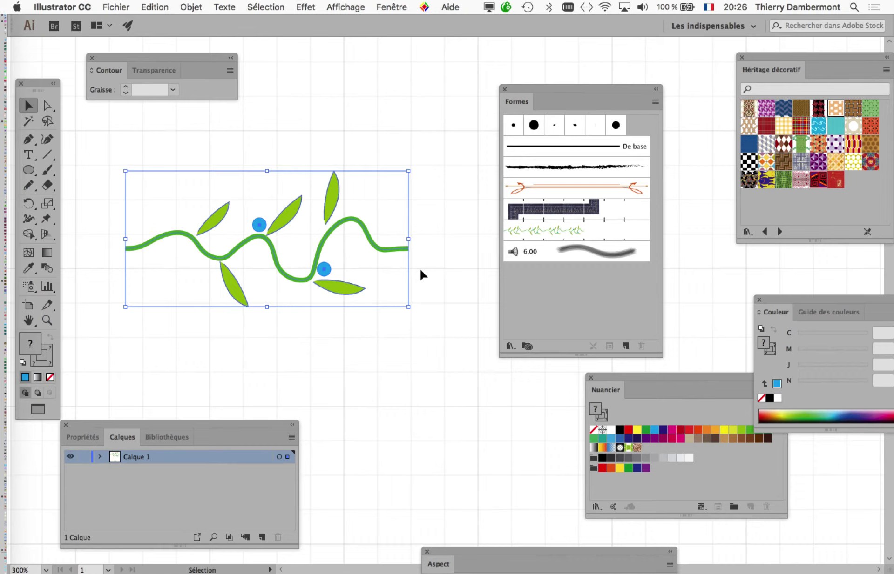
Step: Test the updated vine brush with the Paintbrush tool in freehand strokes around the reduced vine, and undo the strokes
scroll(420, 275, down, 3)
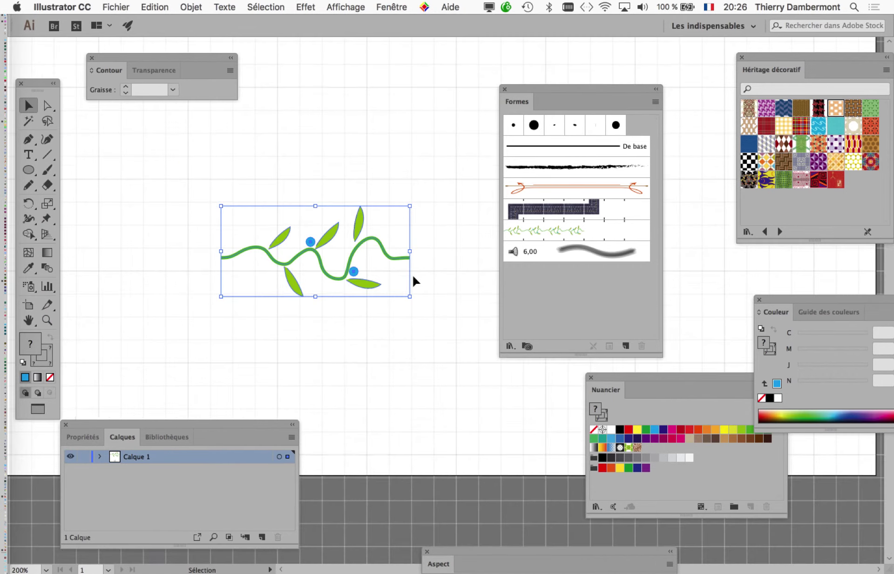
drag(403, 362, 283, 297)
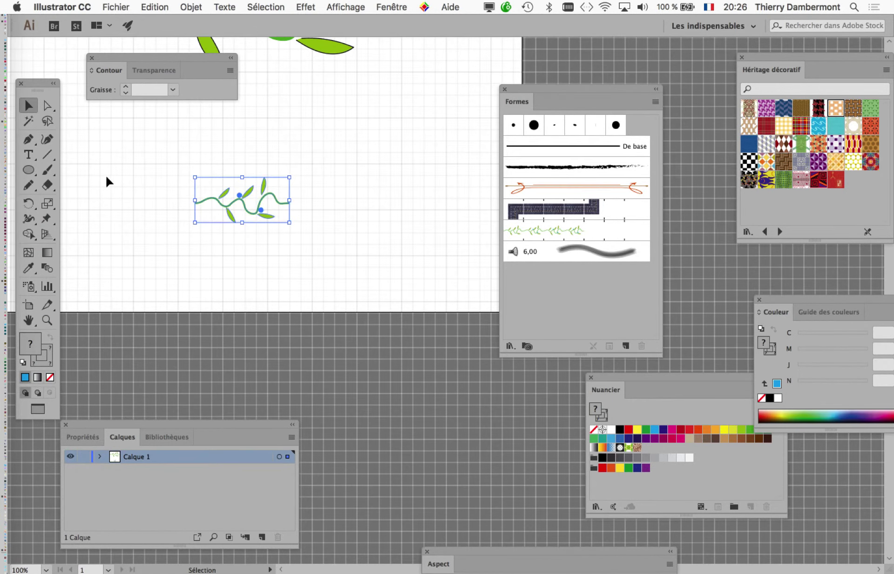
click(53, 175)
mouse_move(113, 246)
mouse_down()
mouse_move(121, 219)
mouse_move(130, 226)
mouse_up()
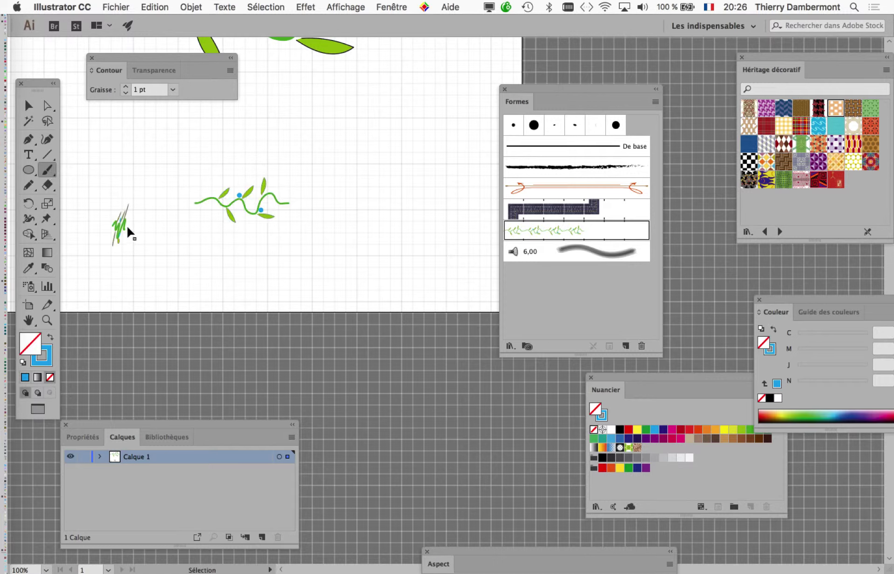
key(ctrl+z)
drag(501, 159, 496, 167)
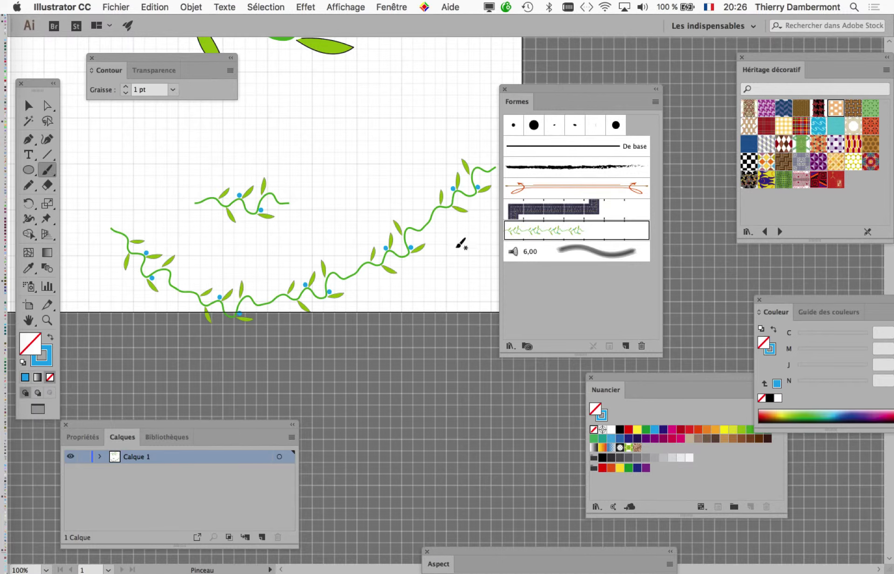
drag(542, 96, 647, 103)
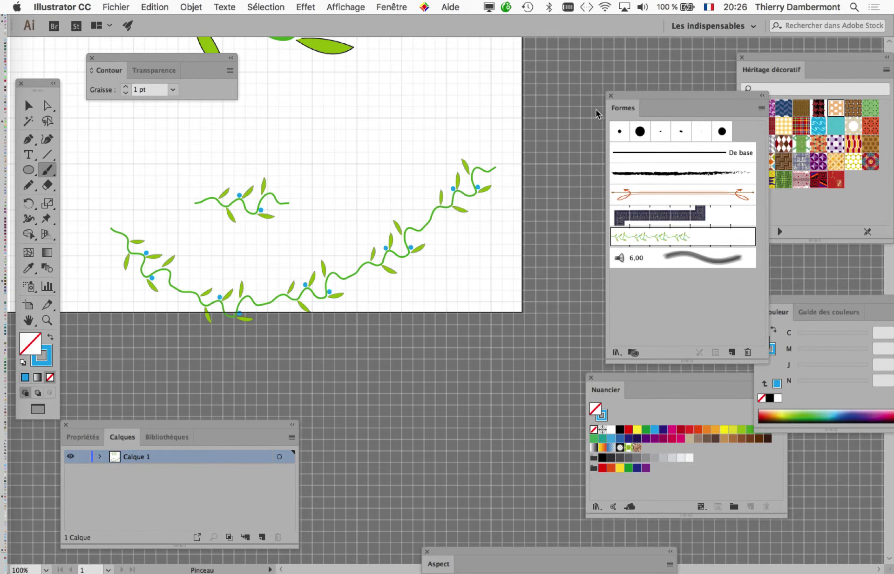
key(ctrl+z)
Step: Paint a trial arched vine stroke above the reduced vine, undo it, and paint a new one descending to the right
drag(118, 163, 249, 121)
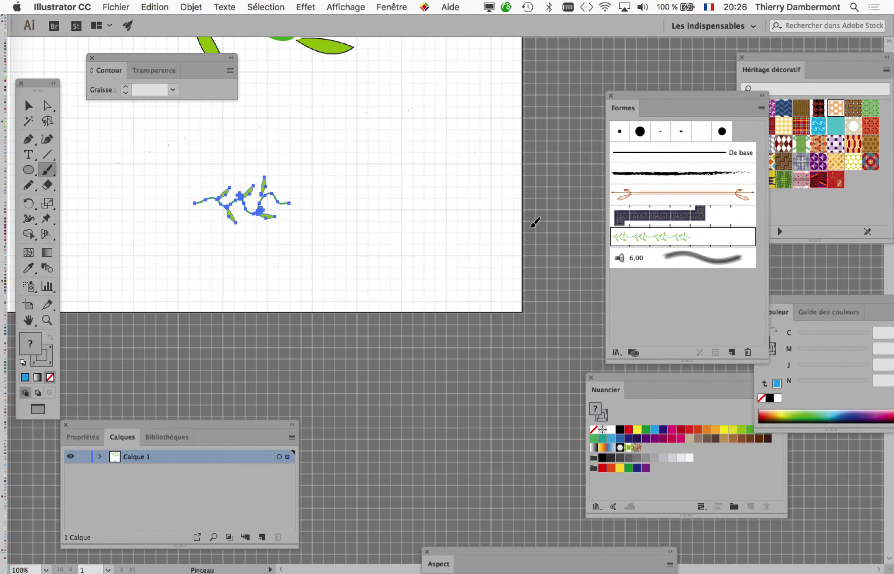
drag(534, 222, 533, 273)
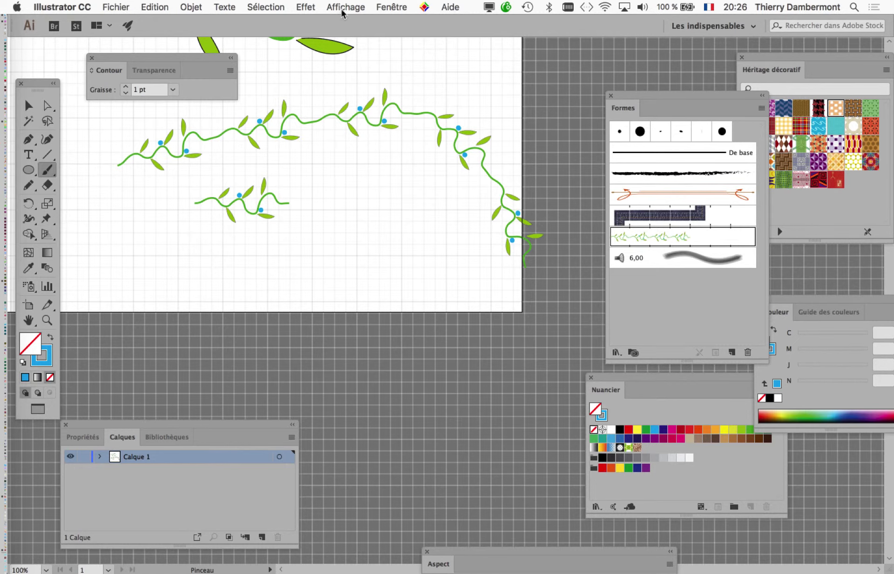
key(ctrl+z)
key(ctrl+z)
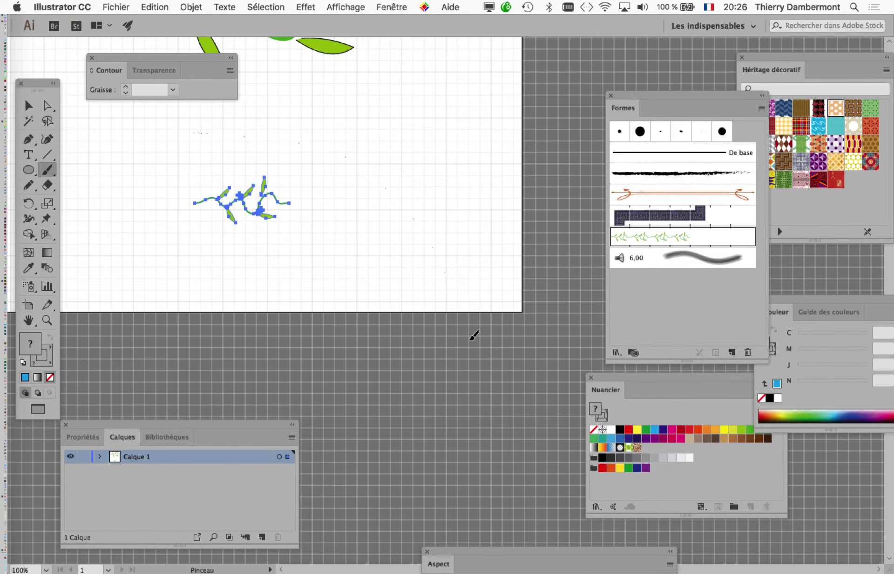
key(ctrl+shift+z)
key(ctrl+shift+z)
Step: Switch the artwork display to outline view (Tracés)
click(379, 6)
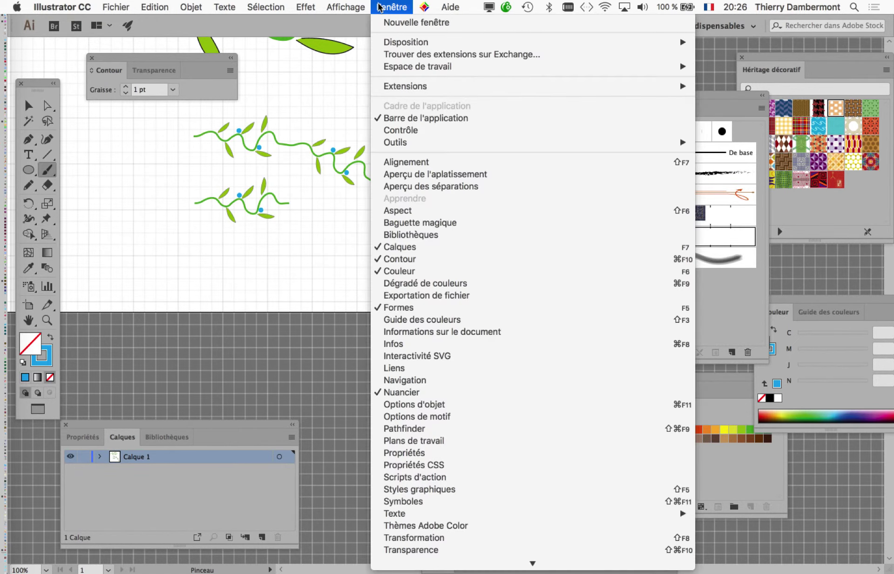
mouse_move(354, 7)
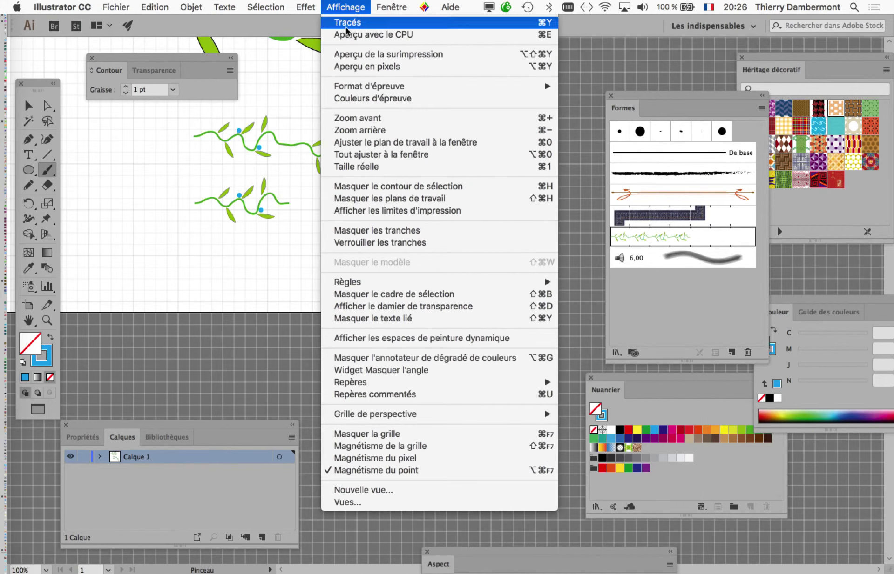